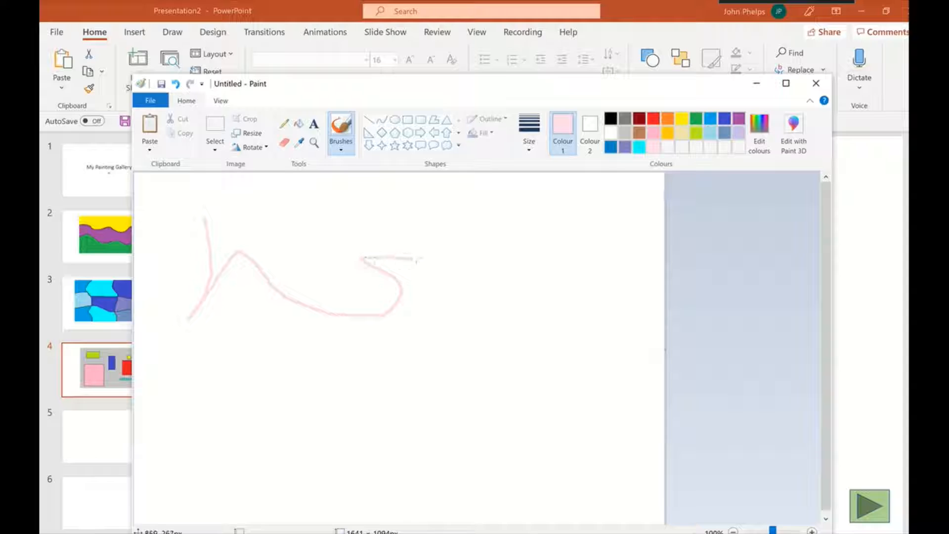
Complete the pale pink brush outline of the fish with back fins, belly fins, an eye and a line separating the tail.
mouse_move(418, 259)
mouse_down()
mouse_move(418, 215)
mouse_move(392, 202)
mouse_move(342, 205)
mouse_move(271, 243)
mouse_move(199, 206)
mouse_up()
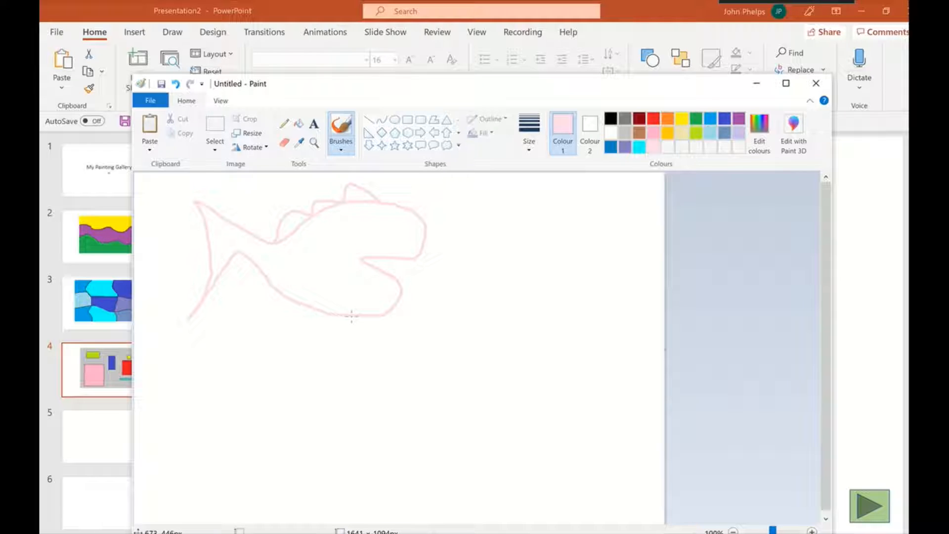
mouse_move(352, 315)
mouse_down()
mouse_move(310, 342)
mouse_move(317, 314)
mouse_move(286, 334)
mouse_move(293, 306)
mouse_up()
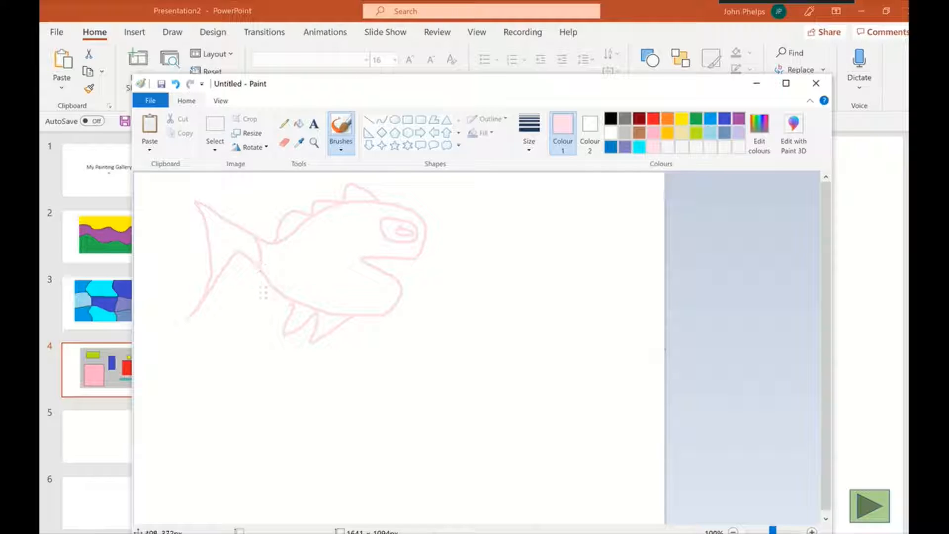
Fill the fish's tail with red, and its body and rearmost back fin with orange.
click(299, 124)
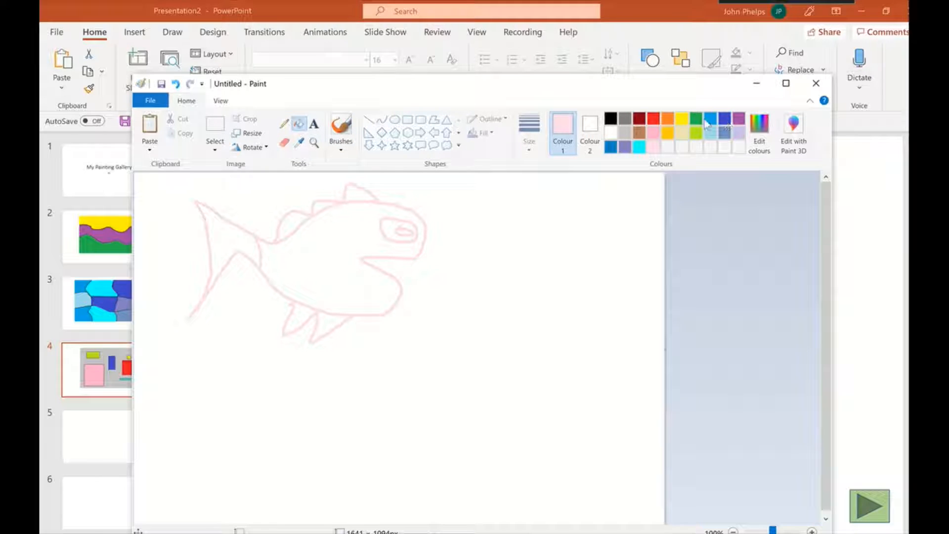
click(654, 118)
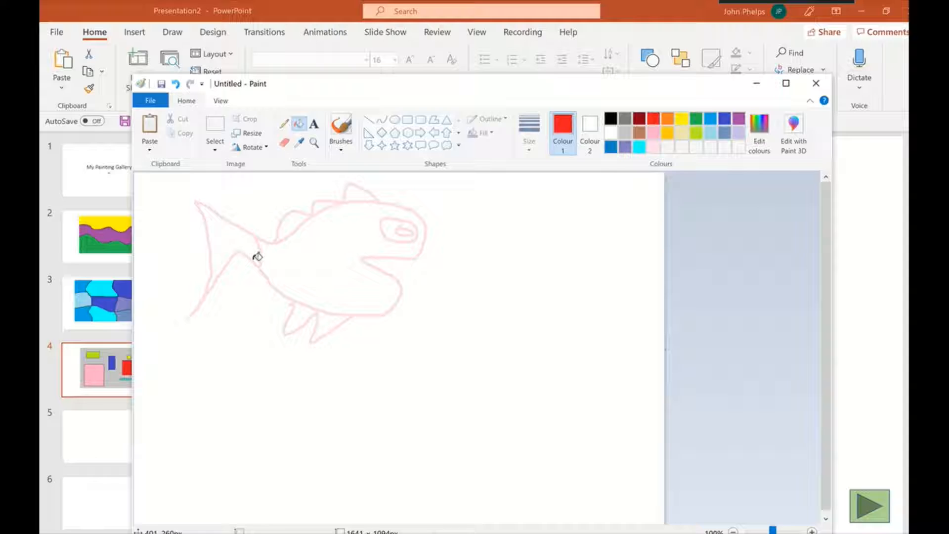
click(241, 233)
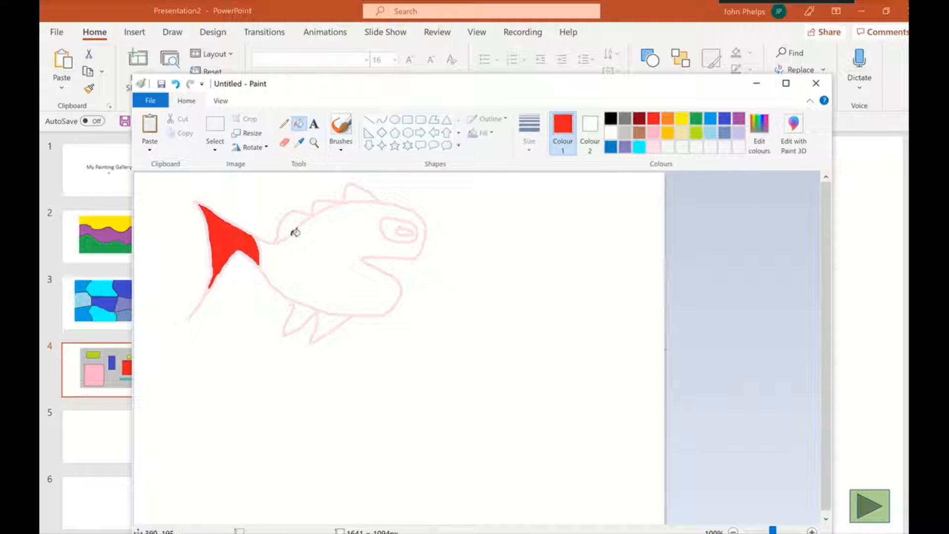
click(668, 119)
click(347, 257)
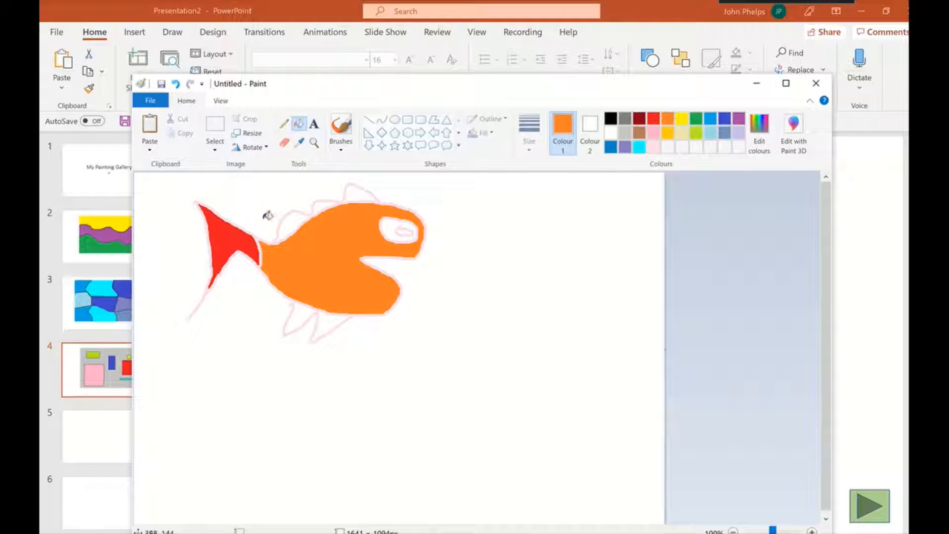
click(295, 226)
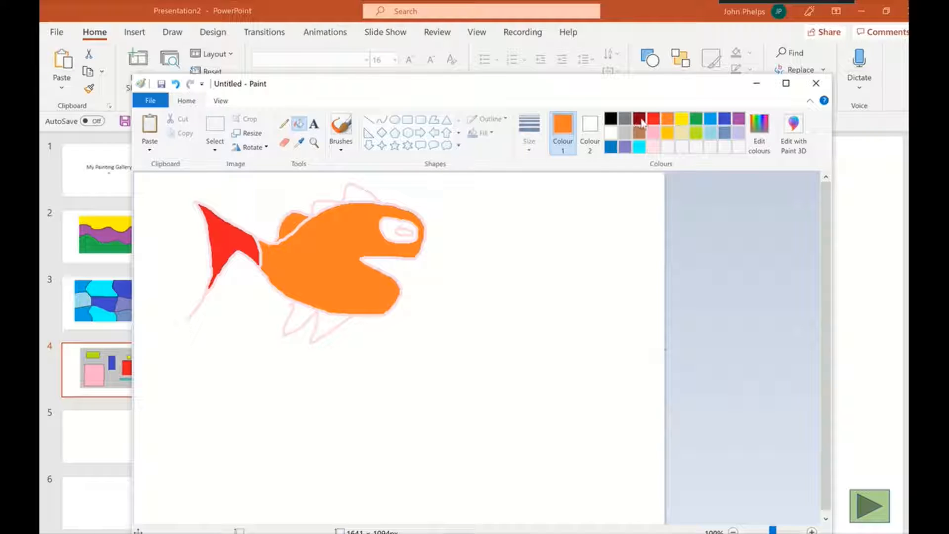
Fill the middle back fin with red, and the front back fin and both belly fins with lime.
click(658, 119)
click(322, 206)
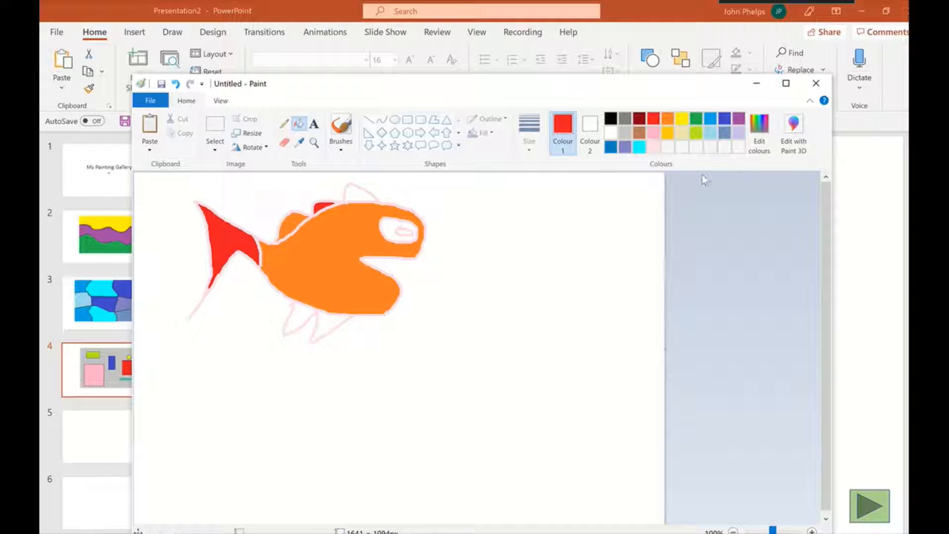
click(696, 133)
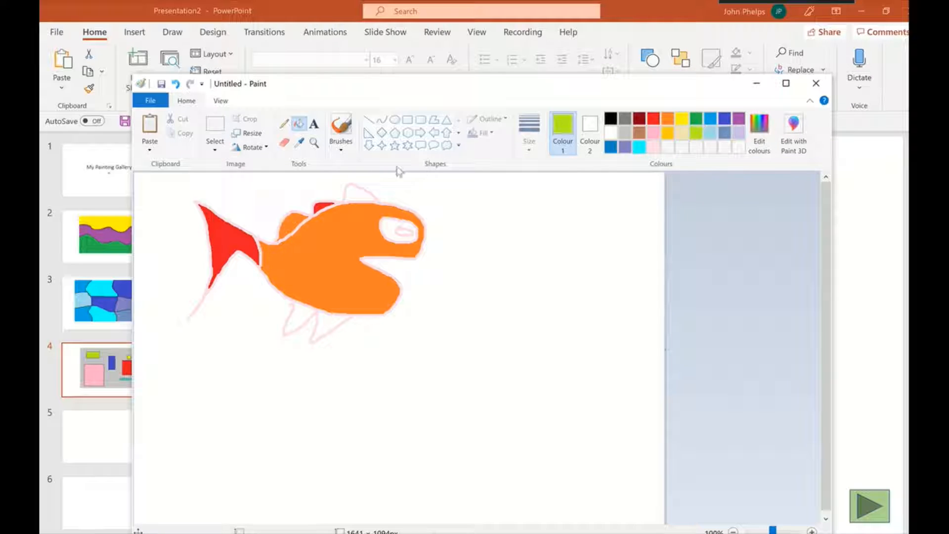
click(357, 193)
click(334, 323)
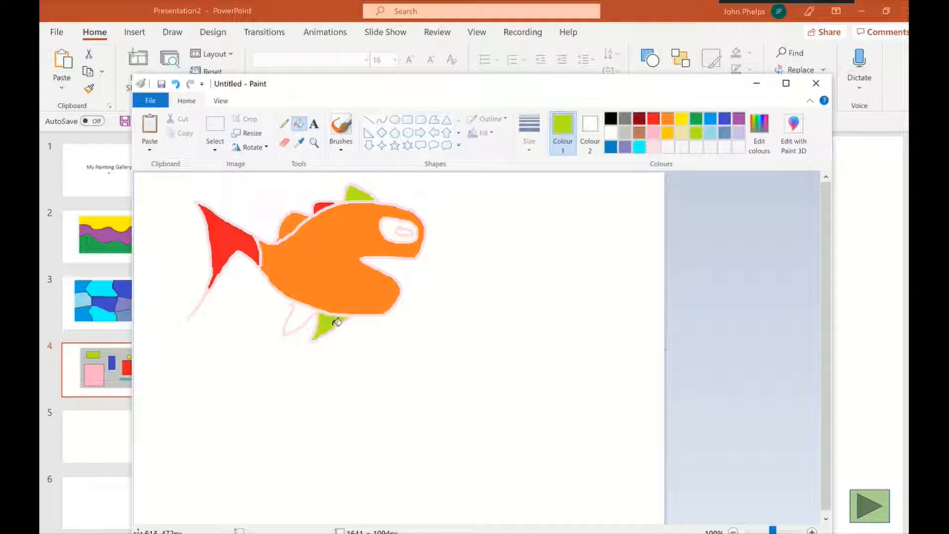
click(300, 320)
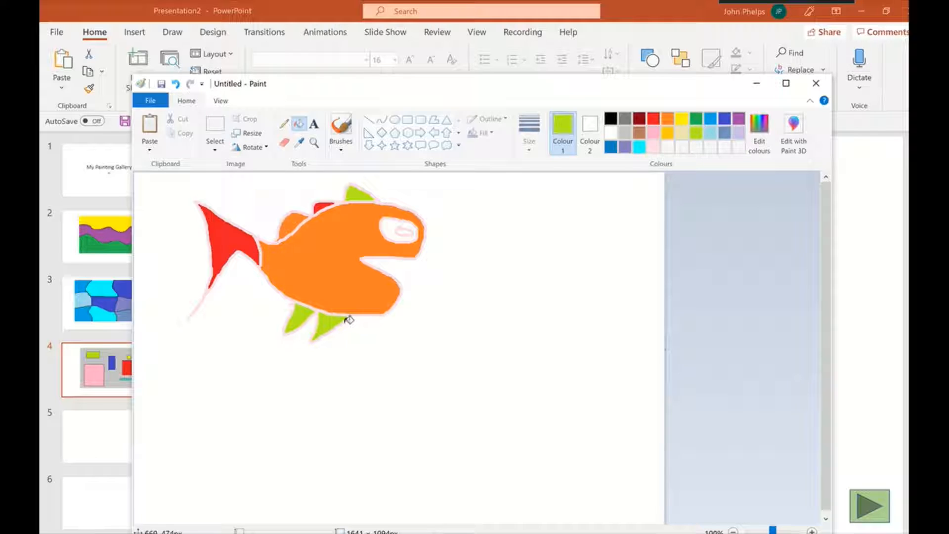
Fill the fish's eye with black and its pupil with lime.
click(611, 119)
click(397, 221)
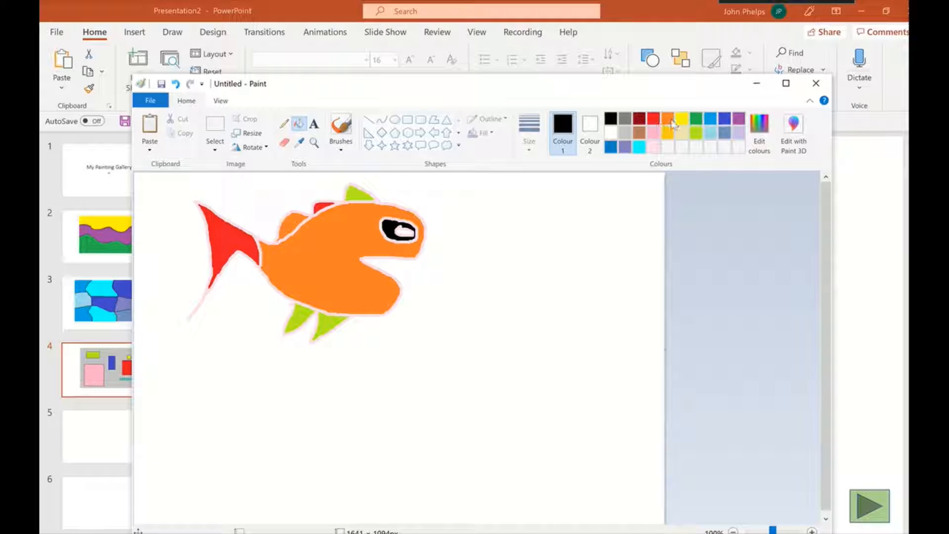
click(698, 133)
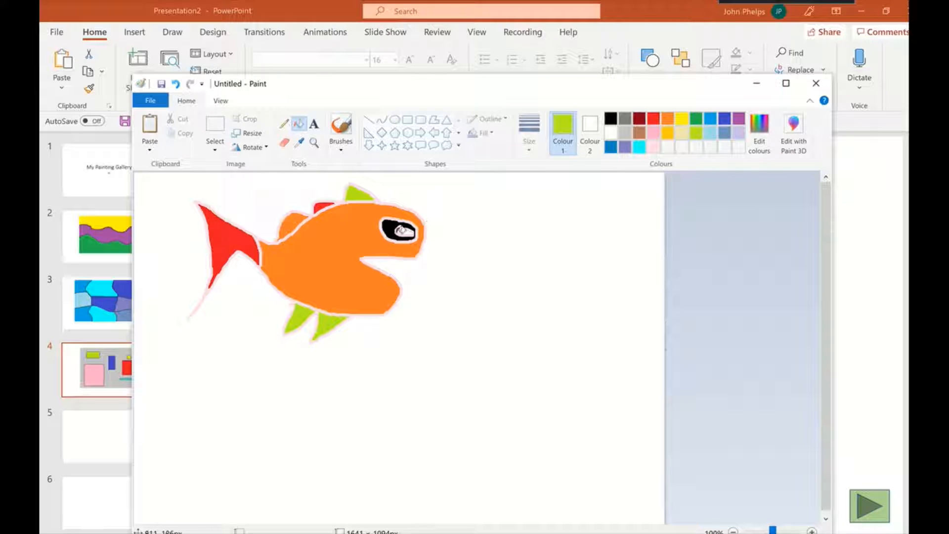
click(403, 231)
Brush jagged lime teeth inside the fish's mouth and fill them with green.
click(336, 129)
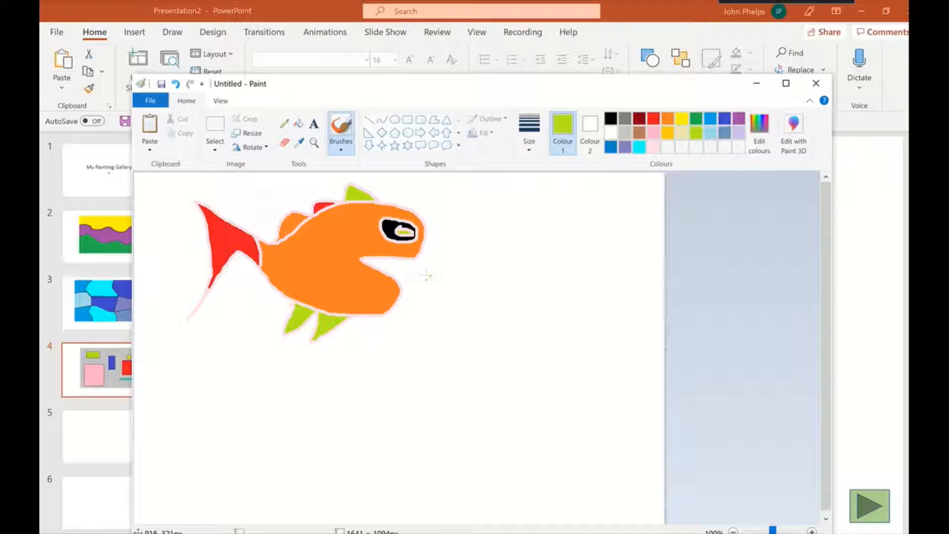
drag(411, 261, 407, 264)
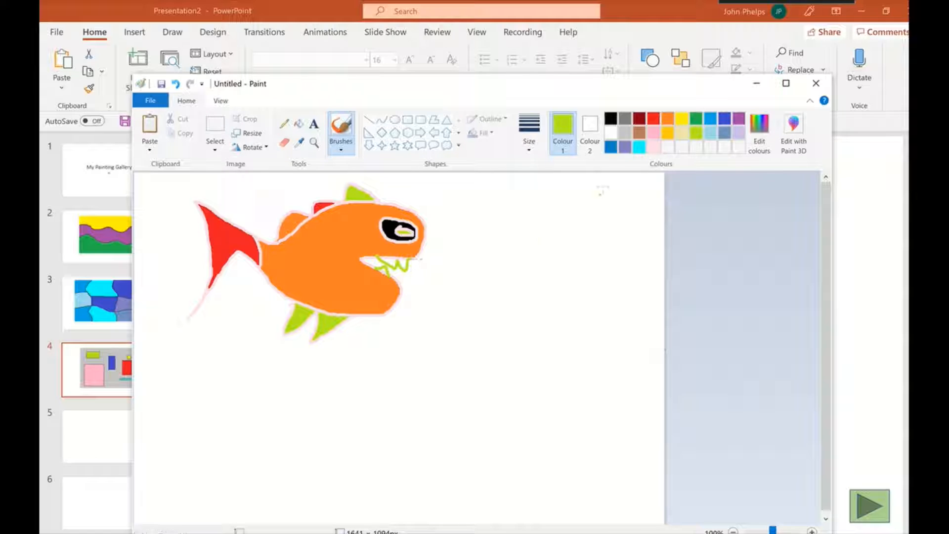
click(696, 119)
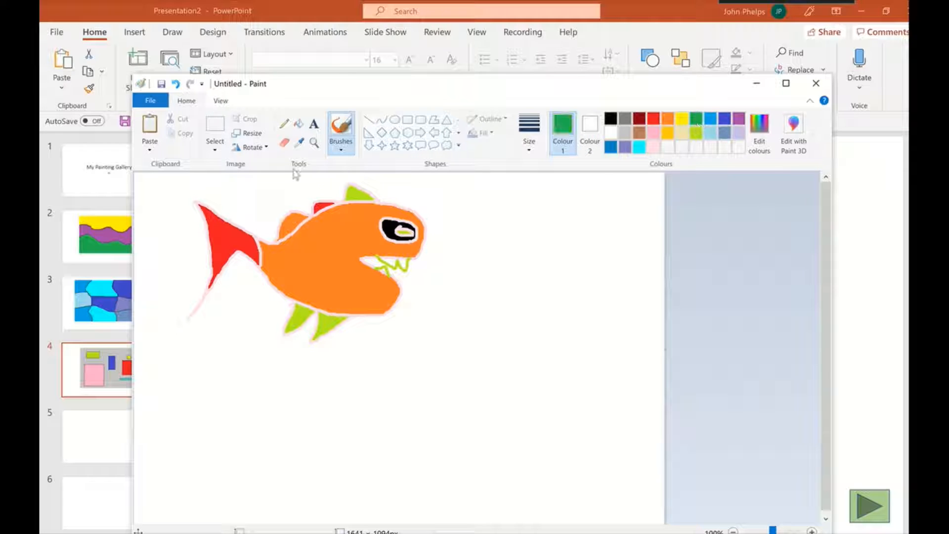
click(299, 123)
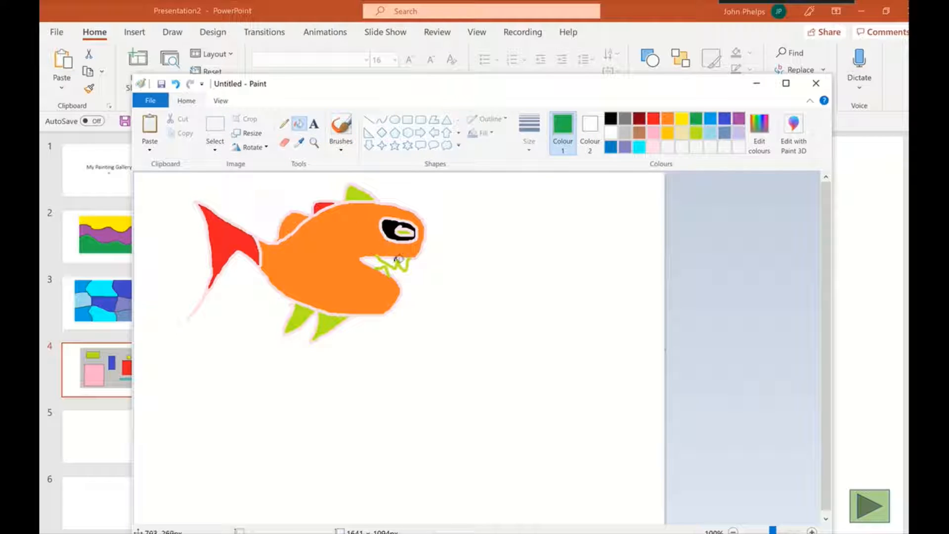
click(401, 261)
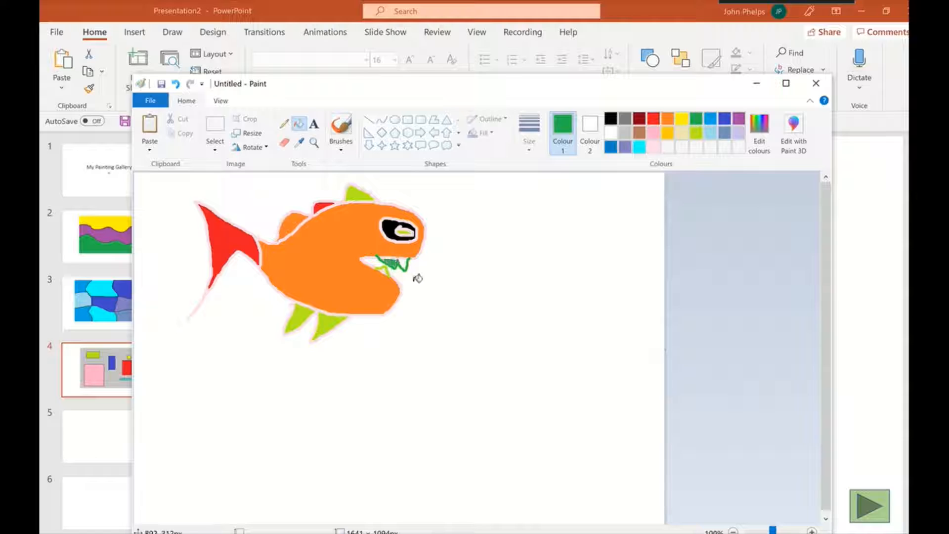
click(399, 268)
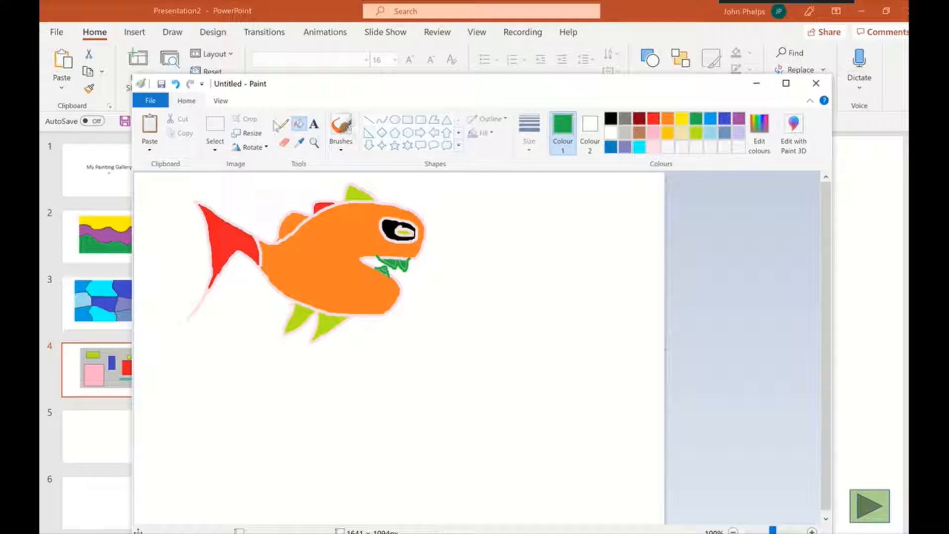
Select a rectangular area around the whole fish and copy it.
click(215, 128)
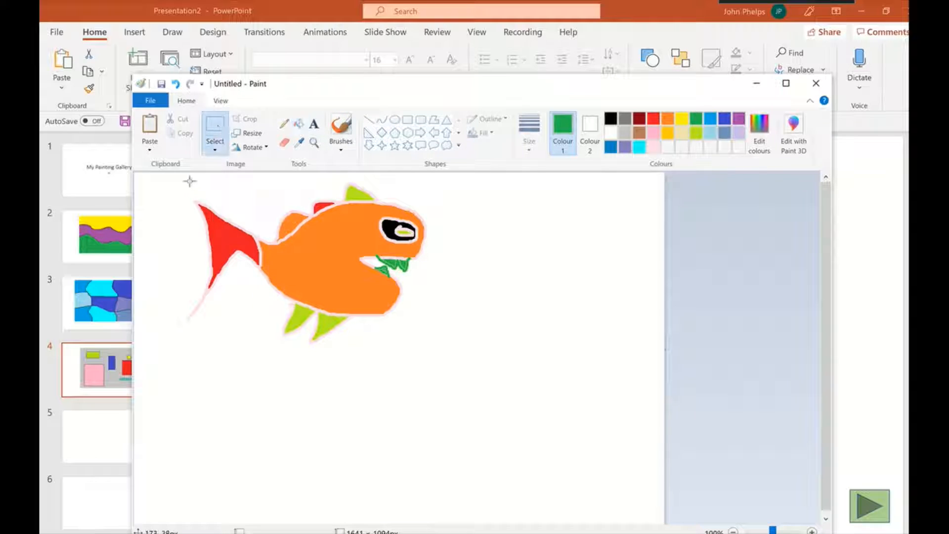
mouse_move(175, 178)
mouse_down()
mouse_move(422, 305)
mouse_move(434, 379)
mouse_up()
right_click(364, 267)
click(326, 288)
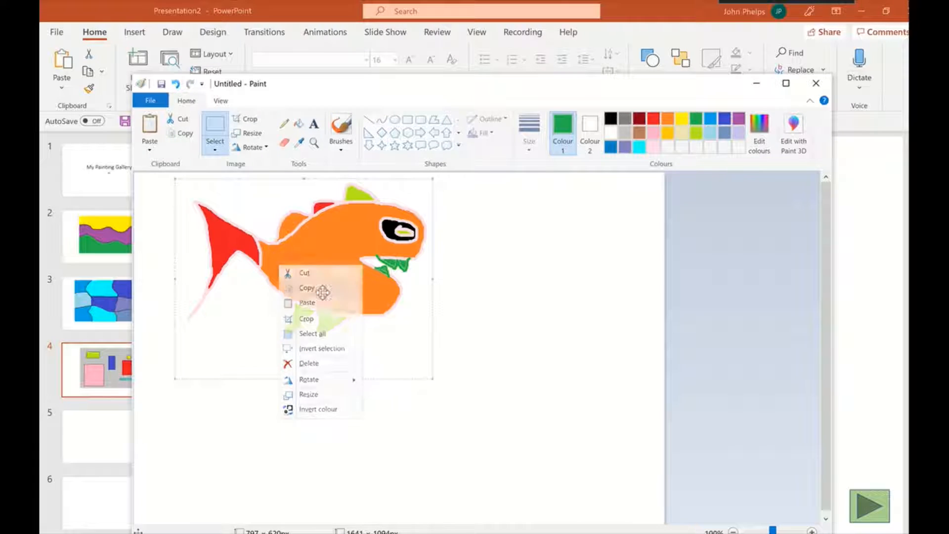
Switch to PowerPoint, paste the fish onto slide 5, shrink it and place it in the slide's upper-left area.
click(92, 449)
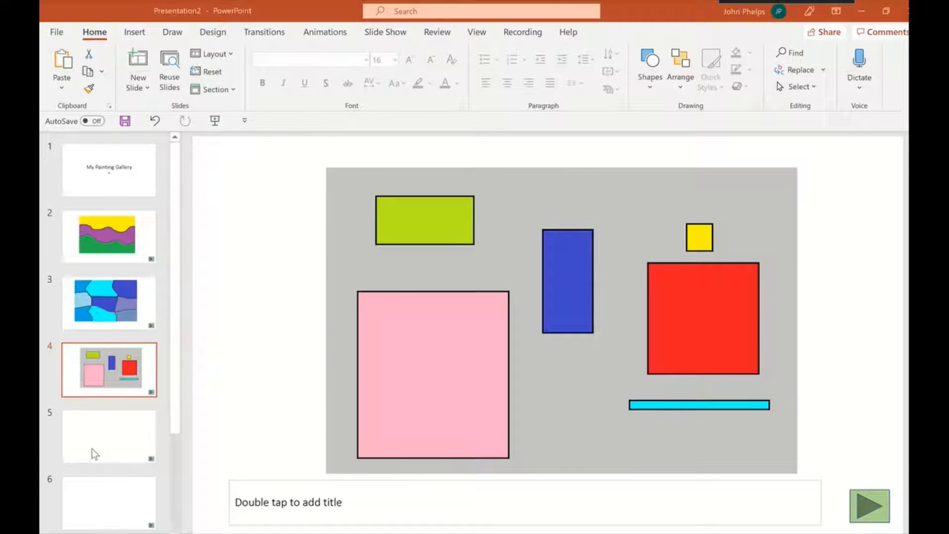
click(110, 425)
right_click(346, 210)
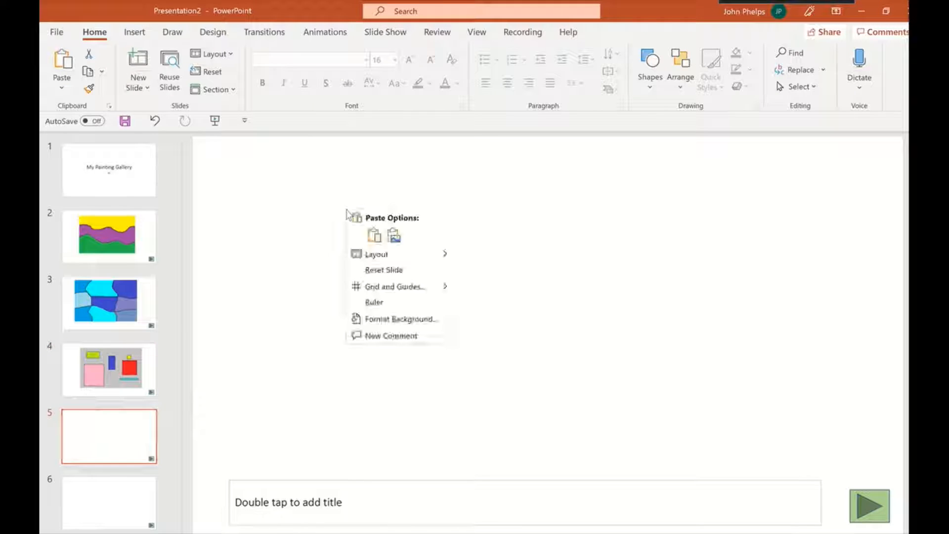
click(375, 236)
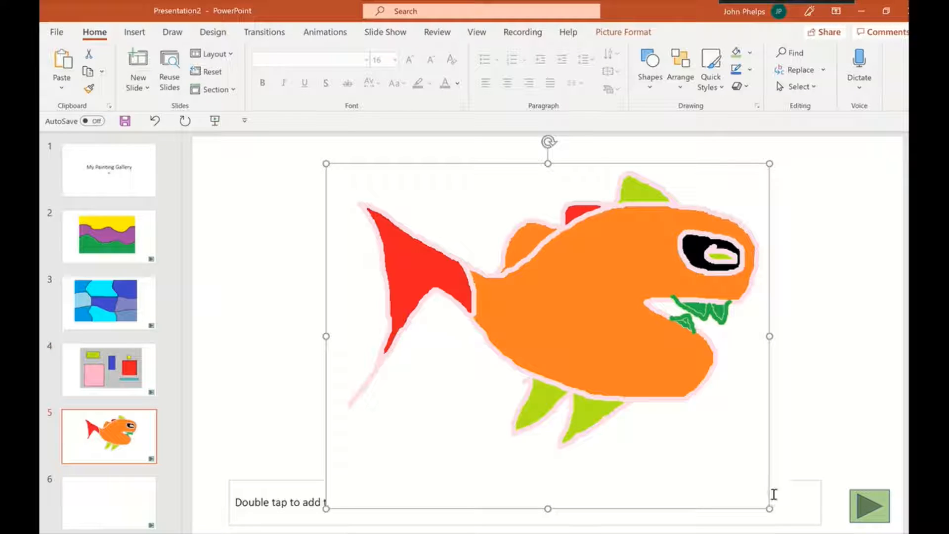
drag(768, 508, 490, 297)
drag(433, 233, 405, 215)
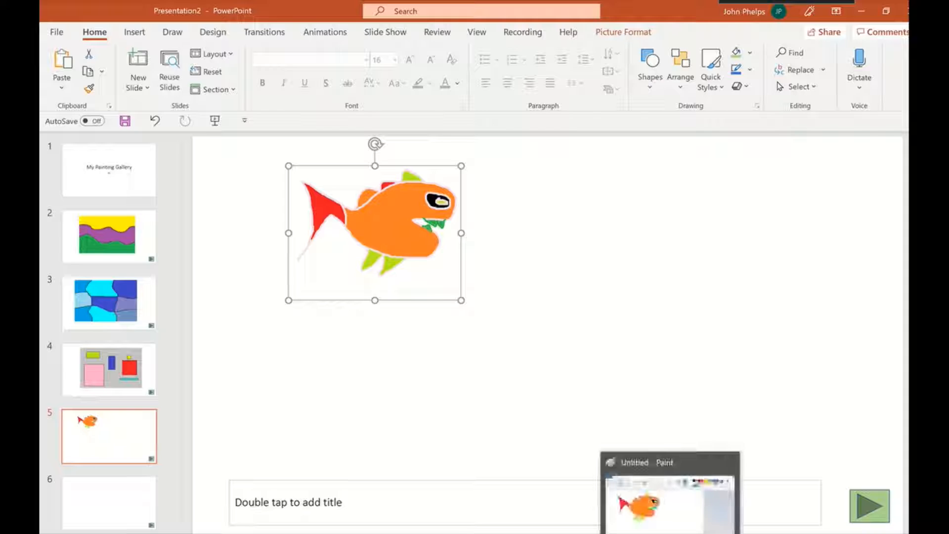
Switch back to Paint and start a new blank drawing without saving the fish.
click(653, 512)
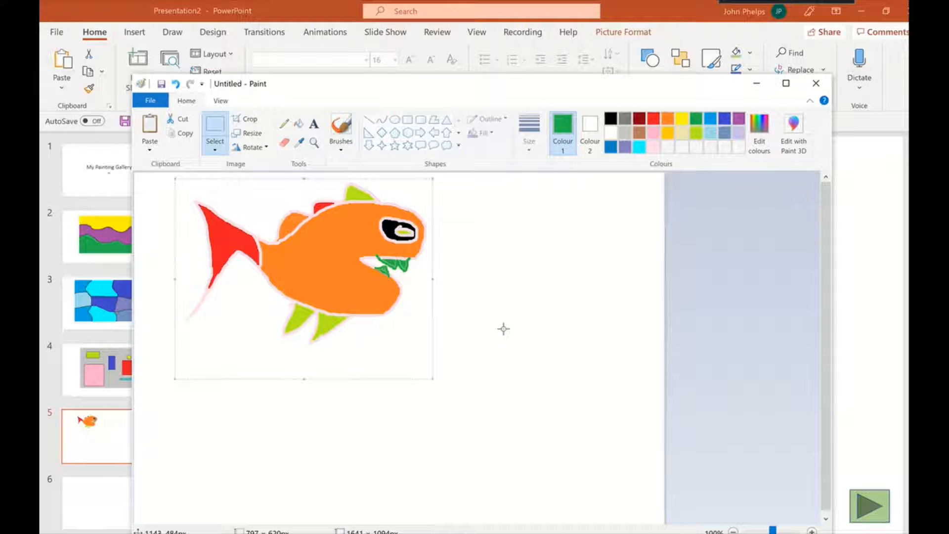
key(alt+F4)
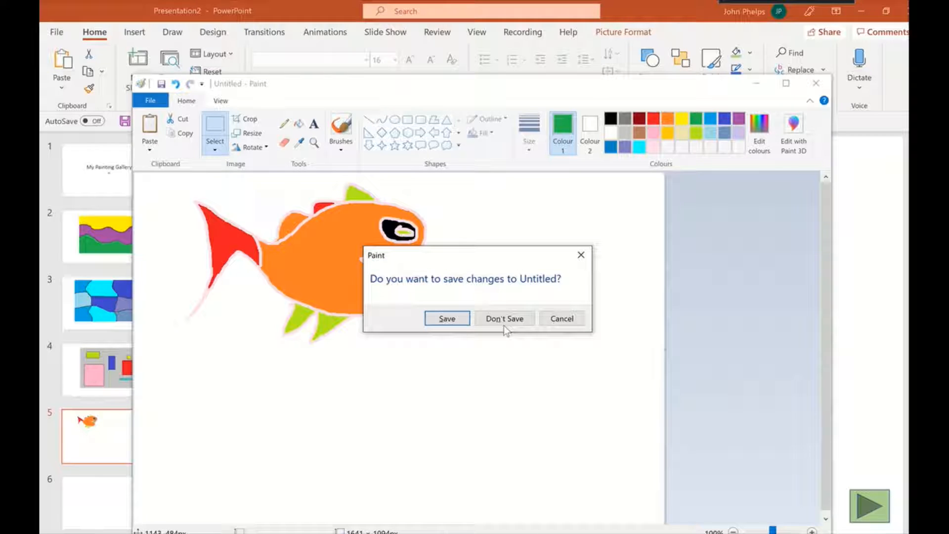
click(504, 319)
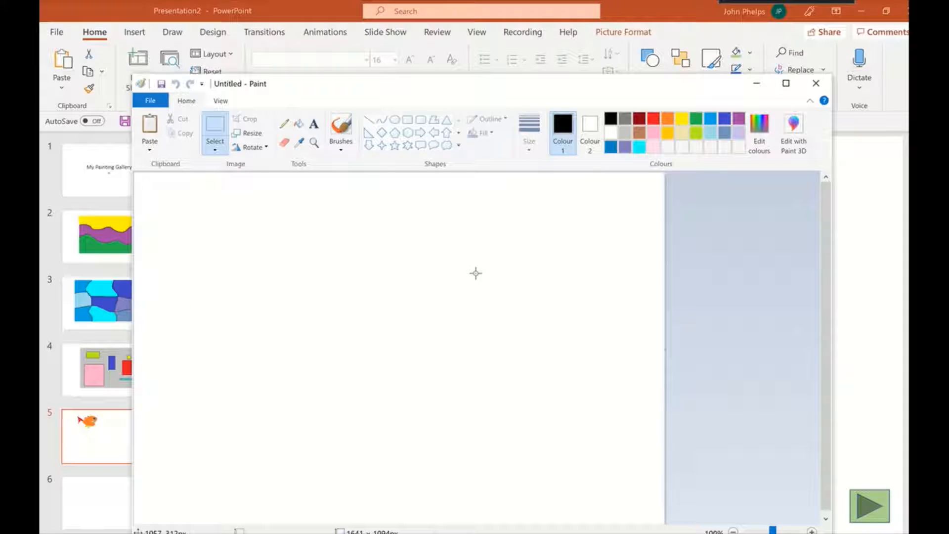
Draw a rounded head outline with long hair hanging on both sides using a black brush.
click(341, 128)
mouse_move(267, 264)
mouse_down()
mouse_move(250, 338)
mouse_move(269, 374)
mouse_move(385, 355)
mouse_move(390, 302)
mouse_move(368, 257)
mouse_move(332, 238)
mouse_move(284, 239)
mouse_move(262, 269)
mouse_move(213, 399)
mouse_move(225, 393)
mouse_move(241, 325)
mouse_move(246, 255)
mouse_move(274, 218)
mouse_move(304, 217)
mouse_move(322, 236)
mouse_move(392, 240)
mouse_move(429, 271)
mouse_move(439, 406)
mouse_move(410, 445)
mouse_move(366, 371)
mouse_up()
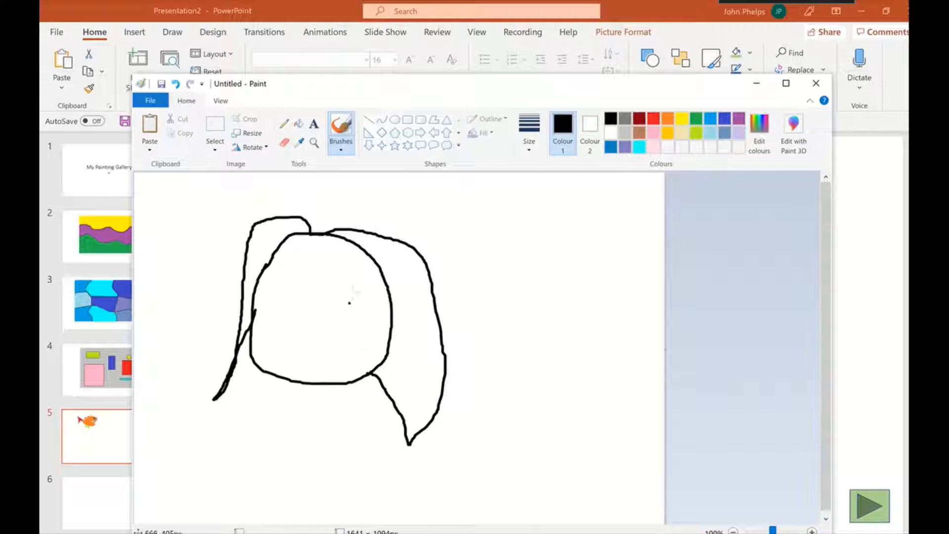
Draw two eyes with pupils, an angular nose and a smiling mouth inside the head outline.
mouse_move(293, 268)
mouse_down()
mouse_move(333, 292)
mouse_move(293, 266)
mouse_up()
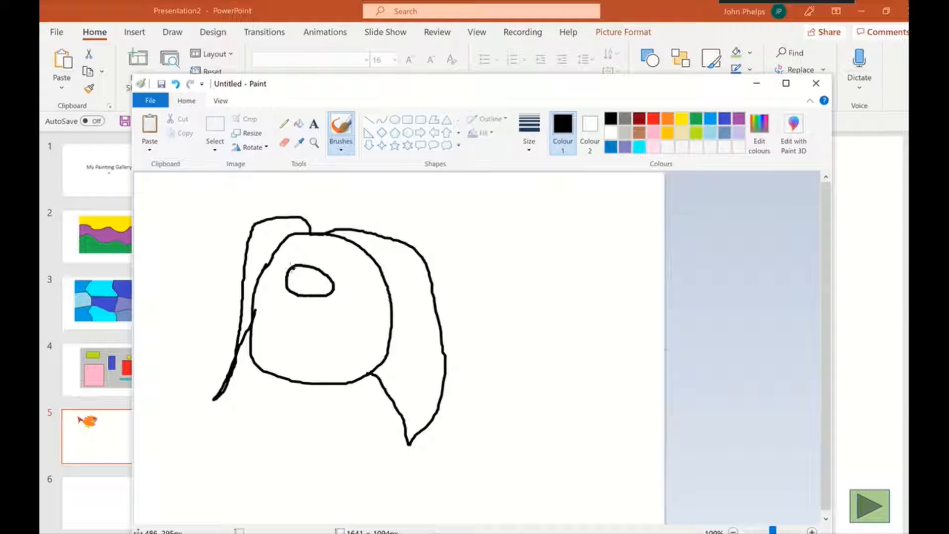
mouse_move(355, 270)
mouse_down()
mouse_move(345, 289)
mouse_move(374, 291)
mouse_move(360, 277)
mouse_up()
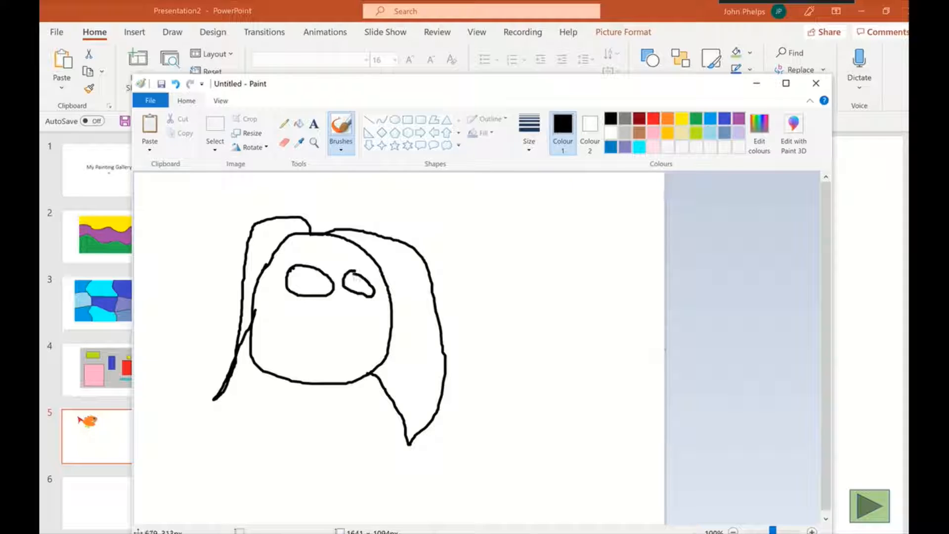
mouse_move(328, 310)
mouse_down()
mouse_move(318, 335)
mouse_move(350, 336)
mouse_up()
mouse_move(291, 353)
mouse_down()
mouse_move(320, 363)
mouse_move(360, 353)
mouse_up()
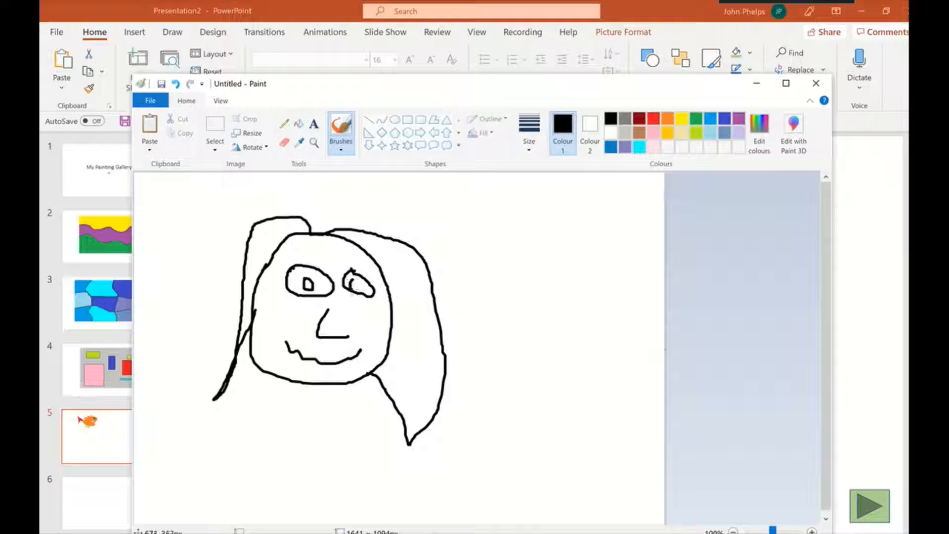
drag(352, 291, 355, 286)
Fill the hair on both sides of the face with black.
click(299, 123)
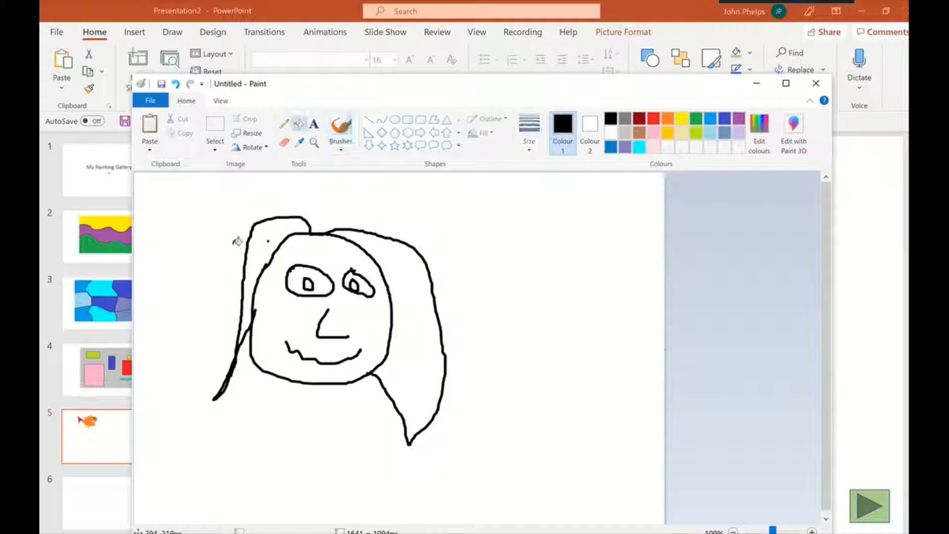
click(260, 247)
click(420, 304)
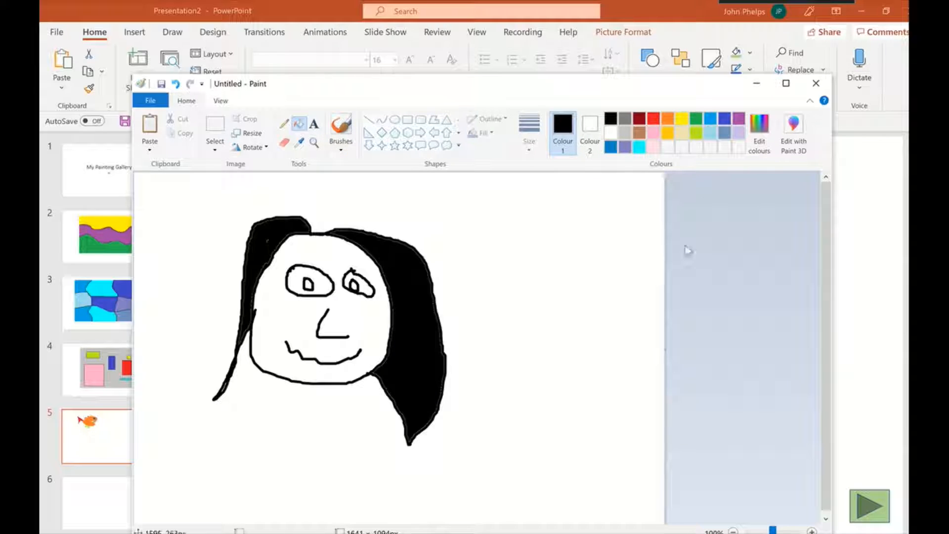
Fill the face with light pink and both pupils with blue.
click(655, 147)
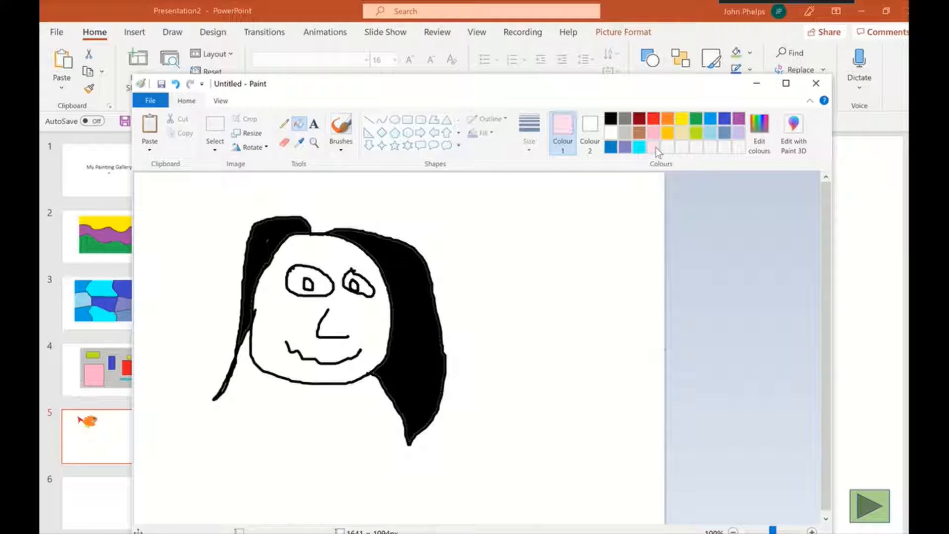
click(330, 255)
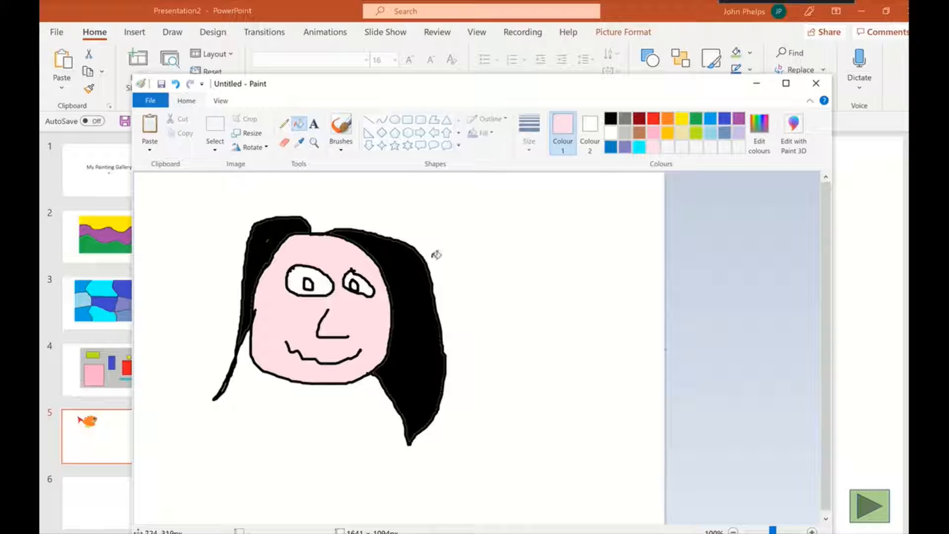
click(710, 118)
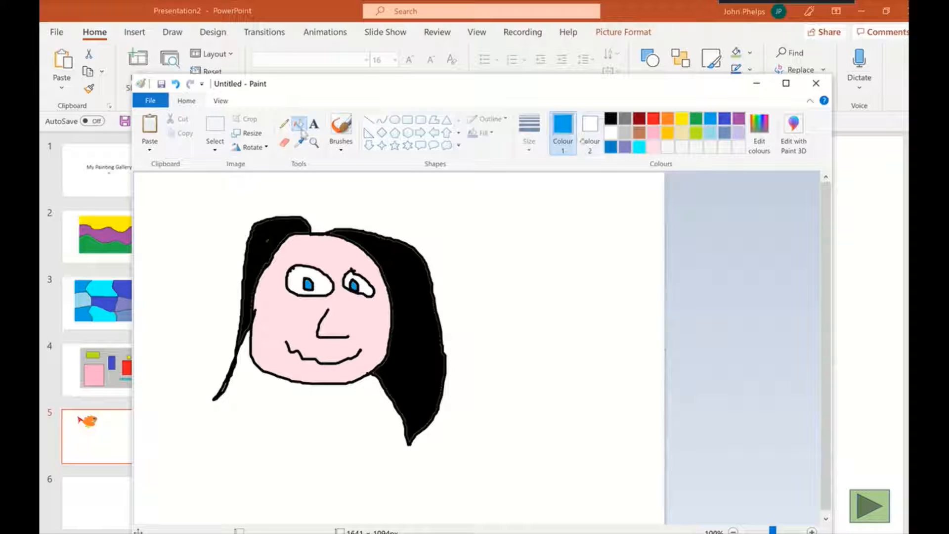
Select the whole portrait, shift it toward the canvas's left edge, and place a duplicate beside it using a transparent selection.
click(218, 124)
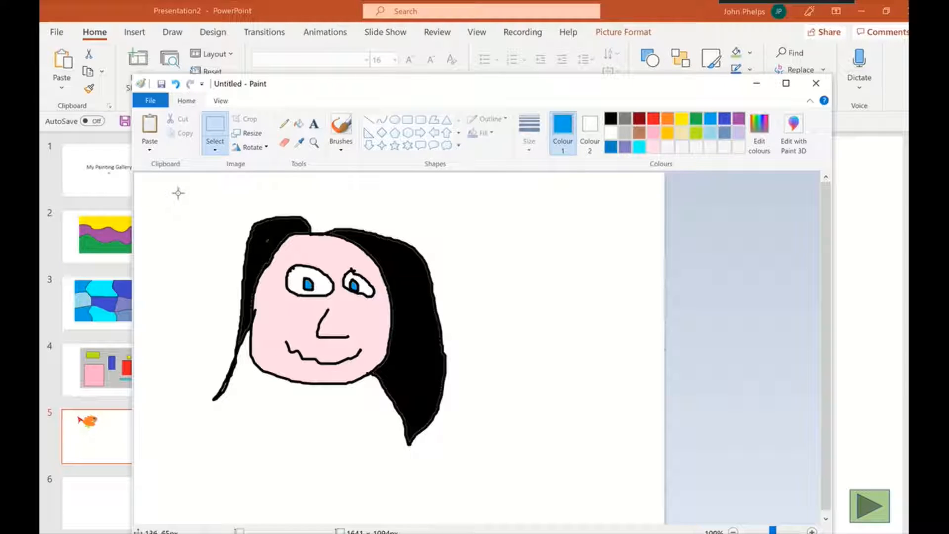
mouse_move(178, 192)
mouse_down()
mouse_move(460, 286)
mouse_move(476, 468)
mouse_up()
drag(389, 309, 345, 299)
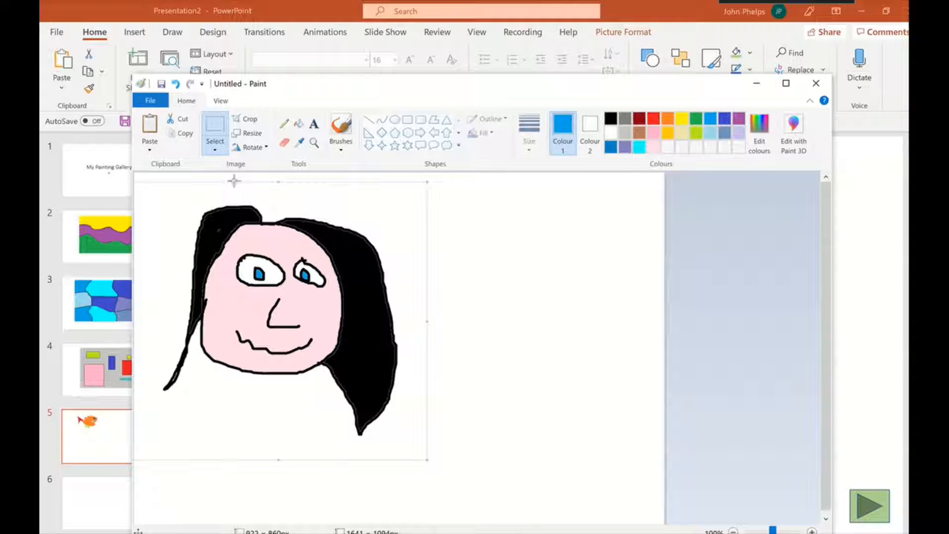
click(218, 152)
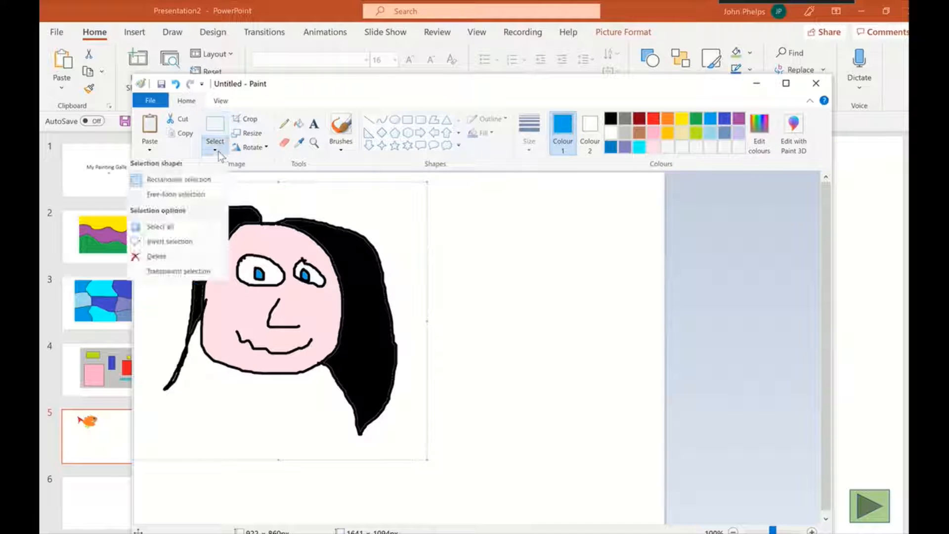
click(138, 271)
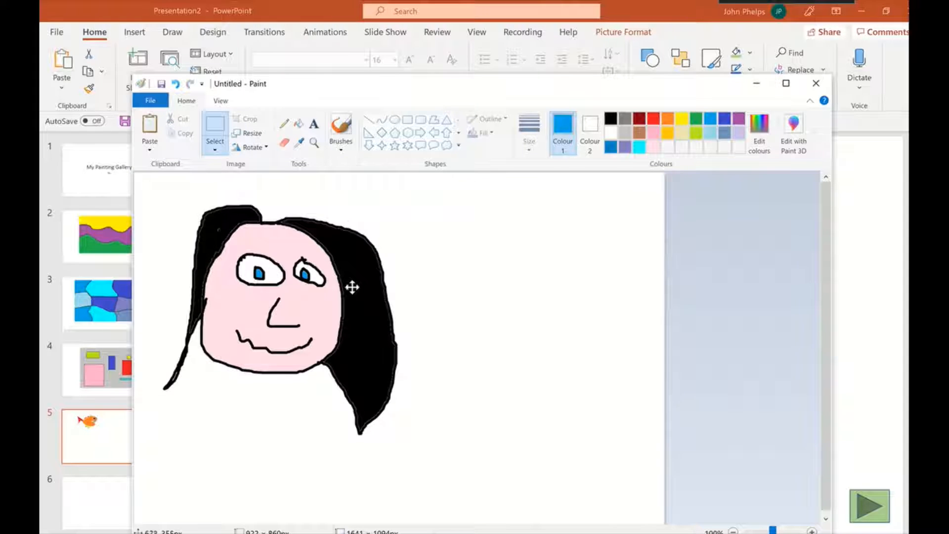
drag(239, 272, 536, 312)
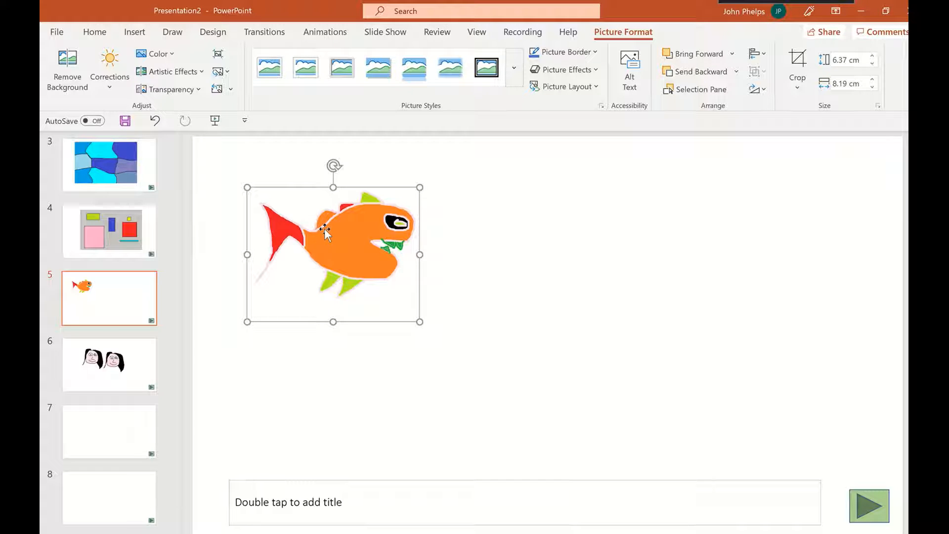
Duplicate the fish to make five on slide 5, shrink the rightmost to about 4.71 × 6.06 cm, and title the slide "5 Fish".
drag(324, 228, 756, 274)
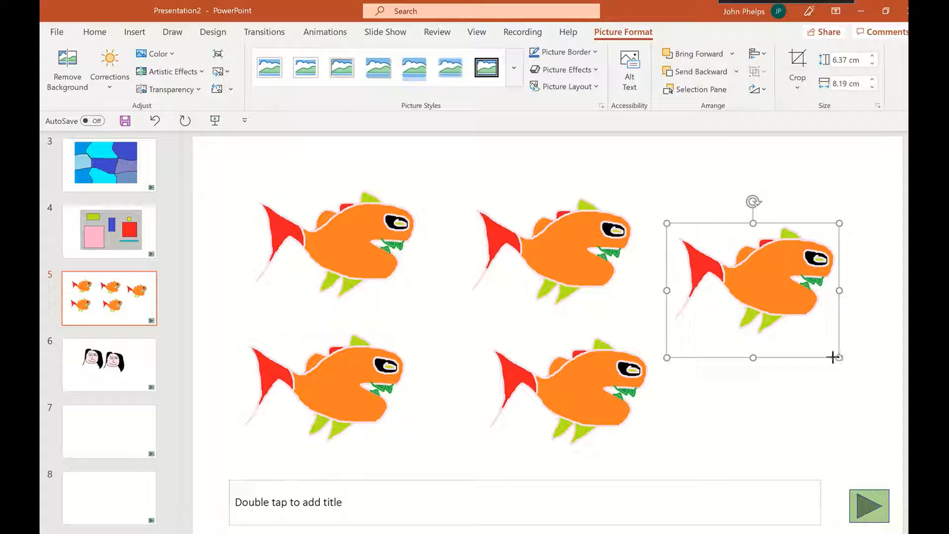
drag(833, 357, 756, 323)
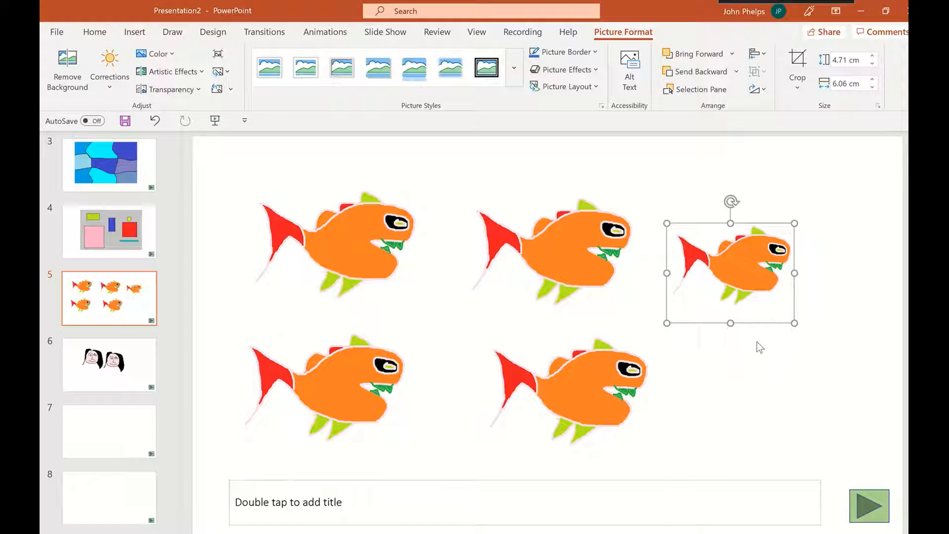
click(257, 511)
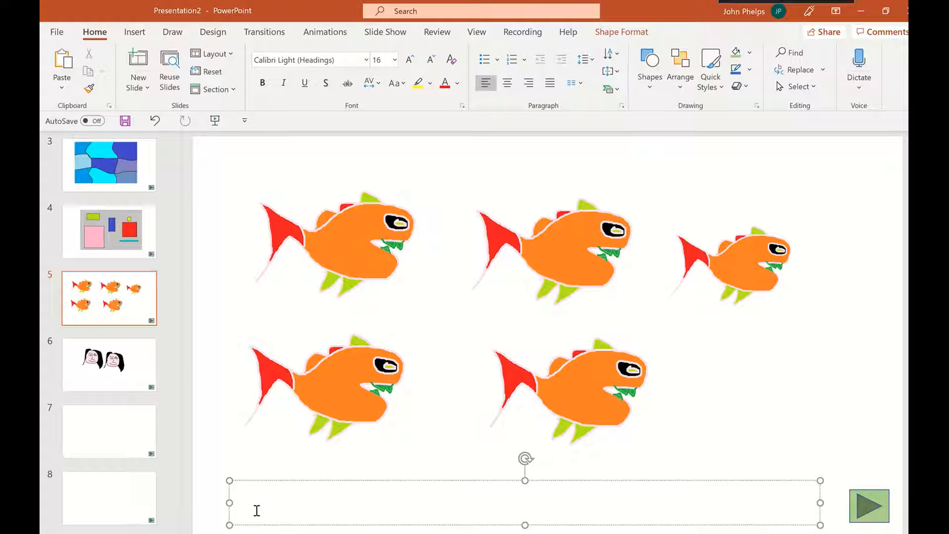
text(5 Fish)
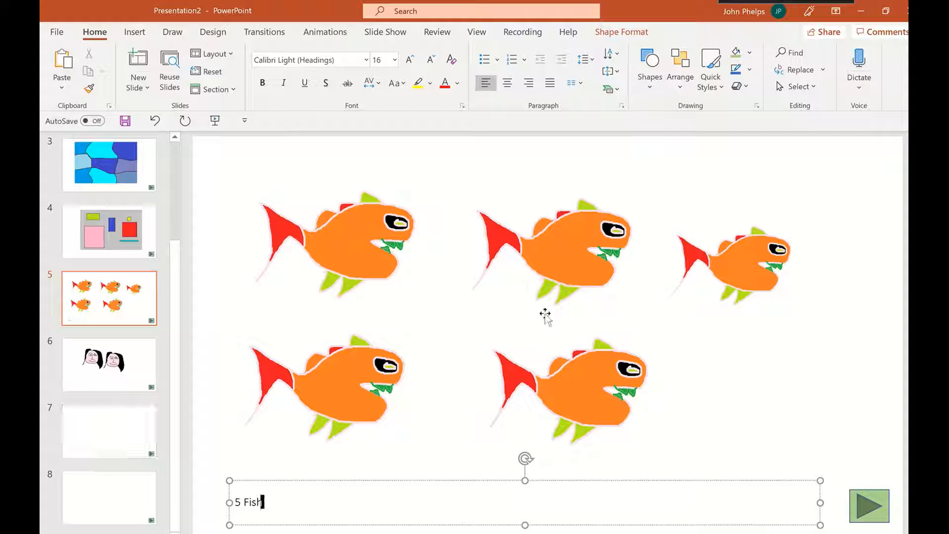
Select empty slide 7, switch to the blank Paint drawing, and draw an upper and a lower wing outline with a black brush.
click(102, 423)
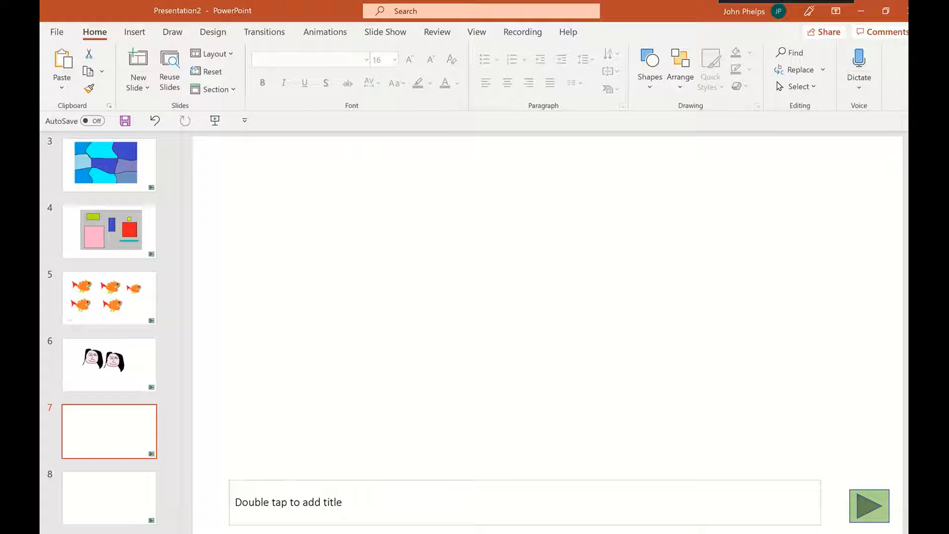
key(alt+Tab)
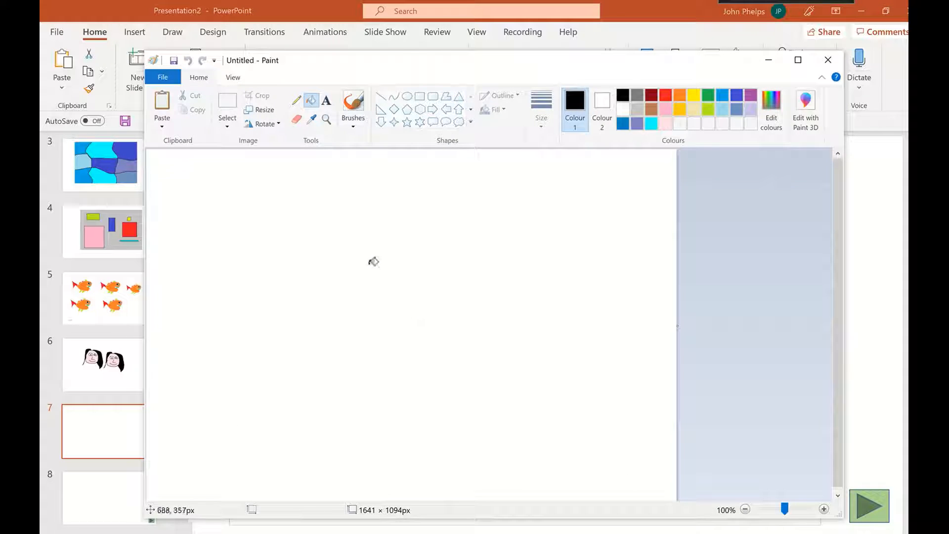
click(357, 105)
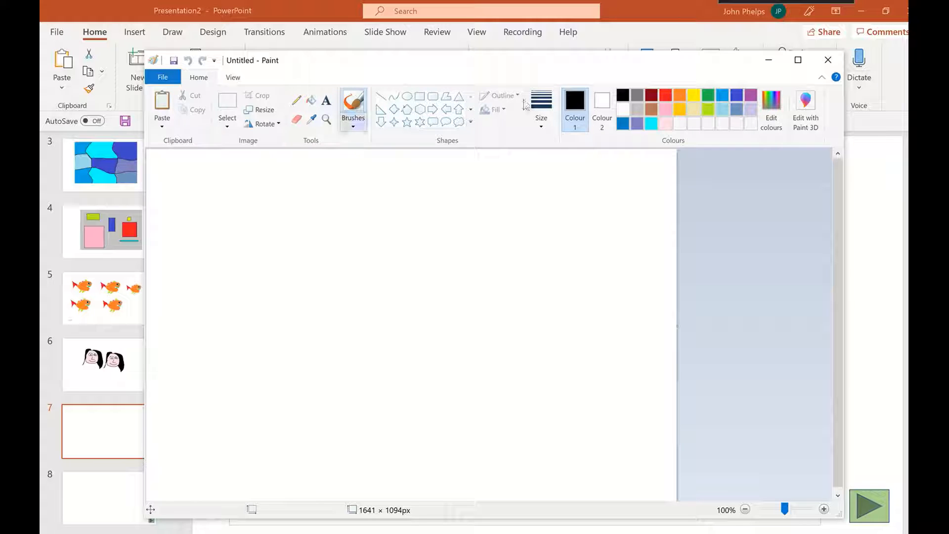
click(665, 96)
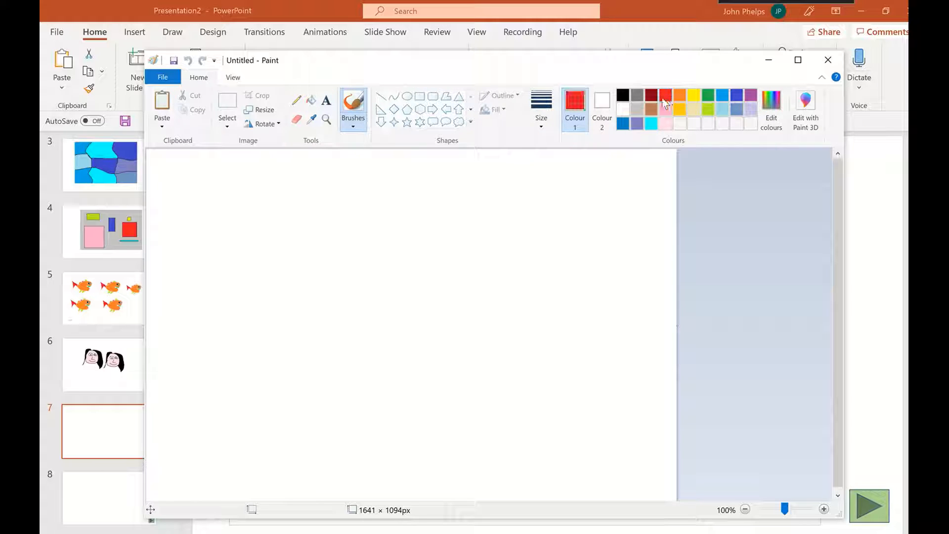
click(623, 95)
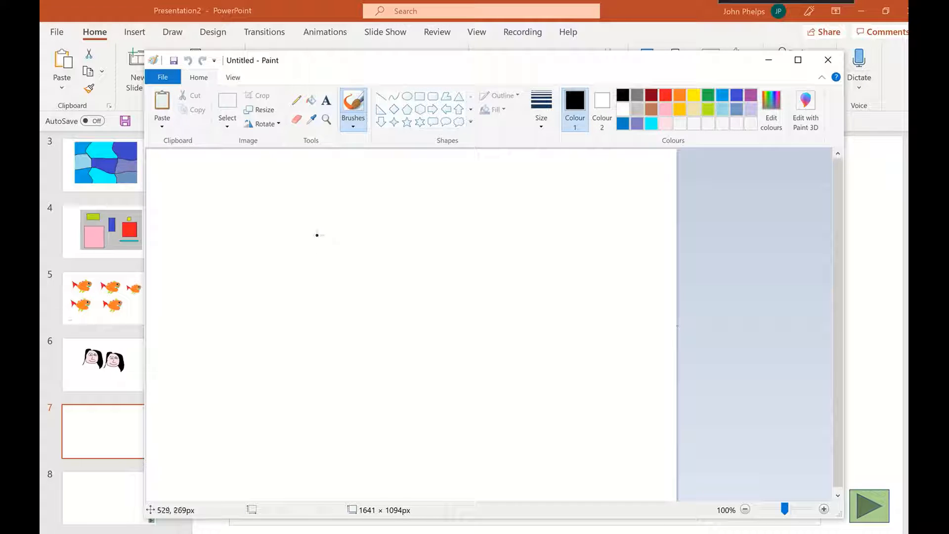
mouse_move(310, 225)
mouse_down()
mouse_move(218, 170)
mouse_move(170, 175)
mouse_move(182, 252)
mouse_move(178, 337)
mouse_move(217, 335)
mouse_move(307, 226)
mouse_move(305, 250)
mouse_move(242, 342)
mouse_move(178, 358)
mouse_up()
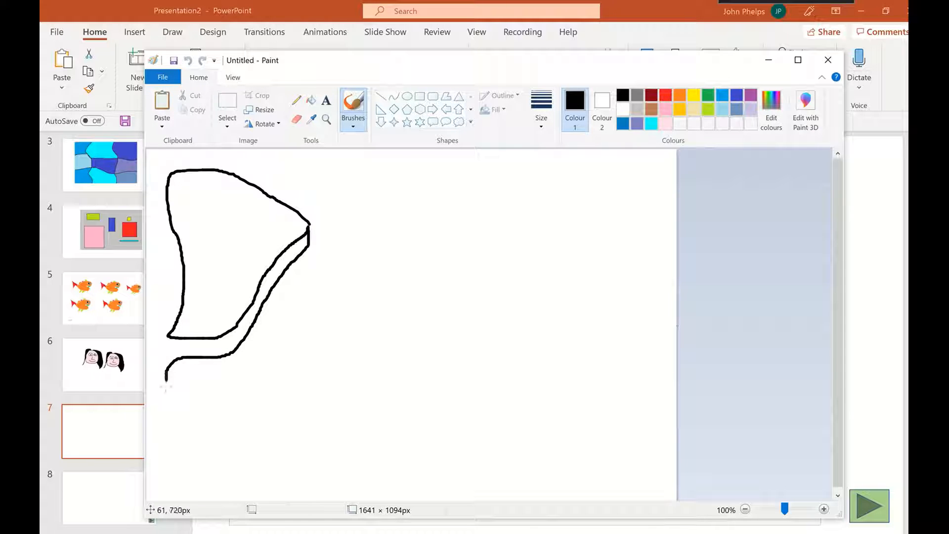
mouse_move(165, 419)
mouse_down()
mouse_move(162, 468)
mouse_move(218, 477)
mouse_move(253, 455)
mouse_move(276, 456)
mouse_move(310, 244)
mouse_up()
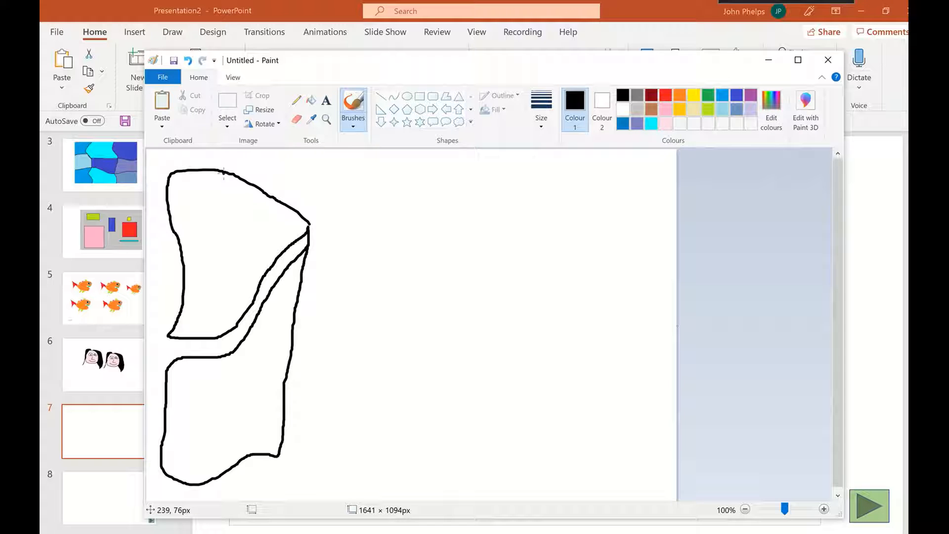
Draw a wavy inner border line and two small closed shapes inside each wing.
mouse_move(213, 186)
mouse_down()
mouse_move(206, 277)
mouse_move(178, 329)
mouse_up()
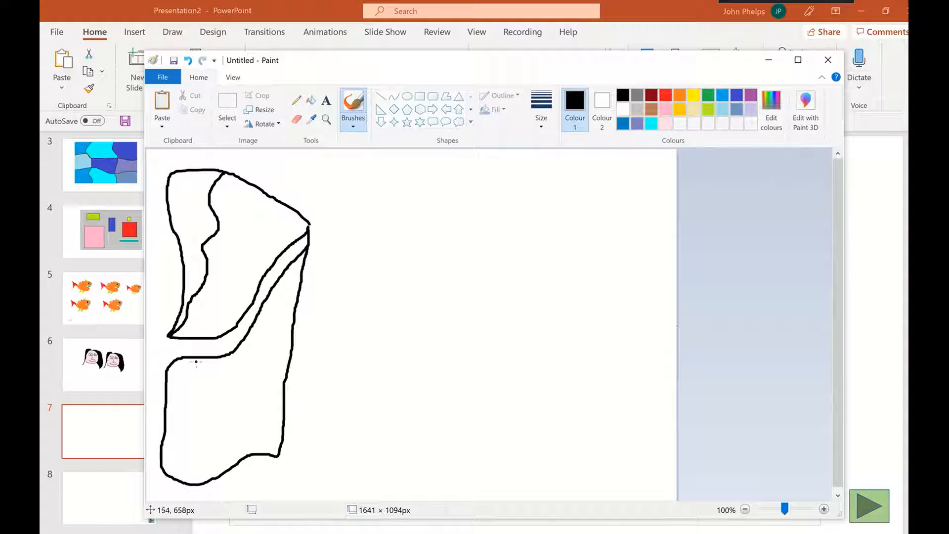
mouse_move(188, 405)
mouse_down()
mouse_move(187, 432)
mouse_move(230, 459)
mouse_move(271, 449)
mouse_up()
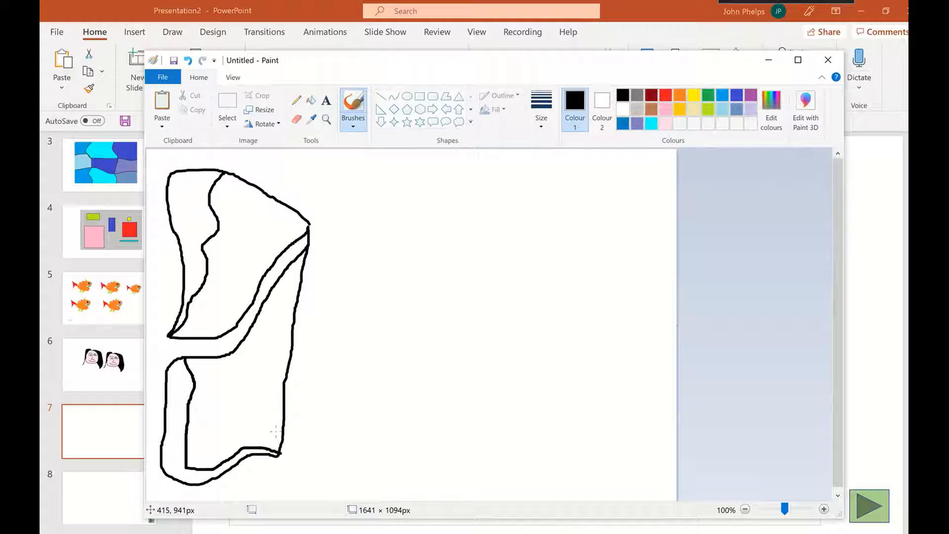
drag(262, 368, 267, 343)
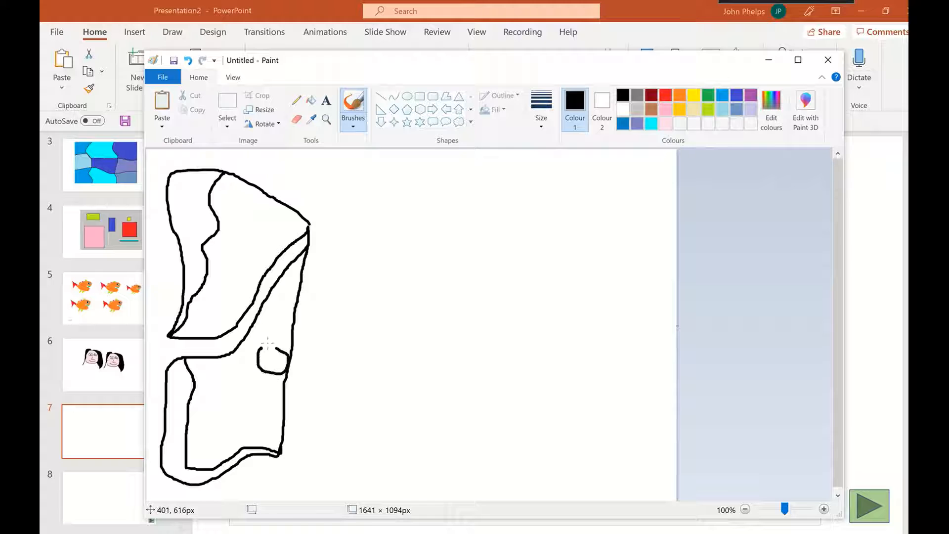
mouse_move(224, 378)
mouse_down()
mouse_move(219, 410)
mouse_move(222, 385)
mouse_up()
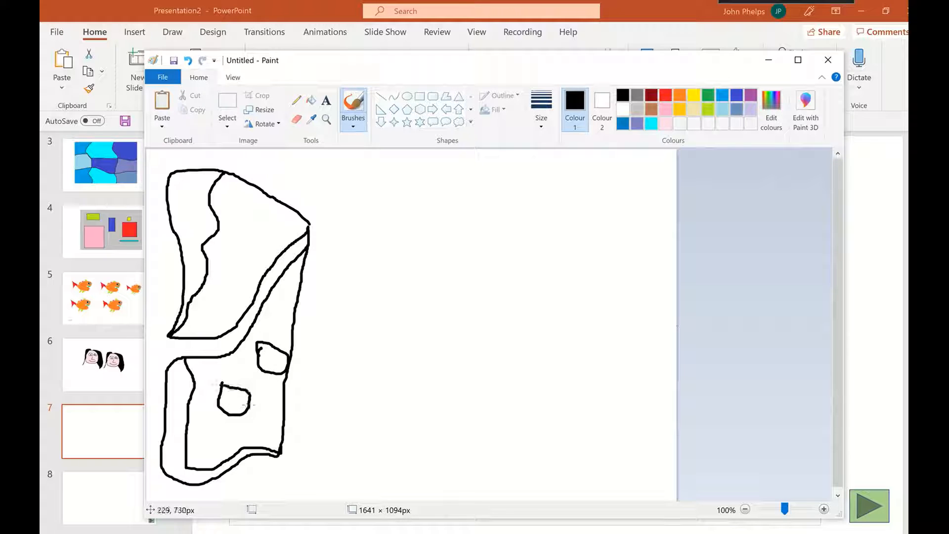
drag(238, 245, 252, 240)
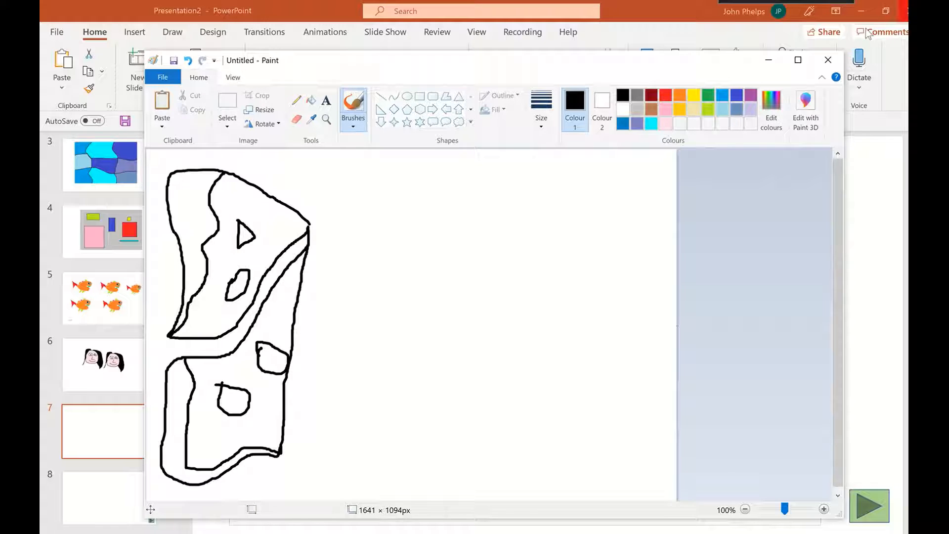
Fill the outer bands of both wings with red and their main areas with orange.
click(665, 100)
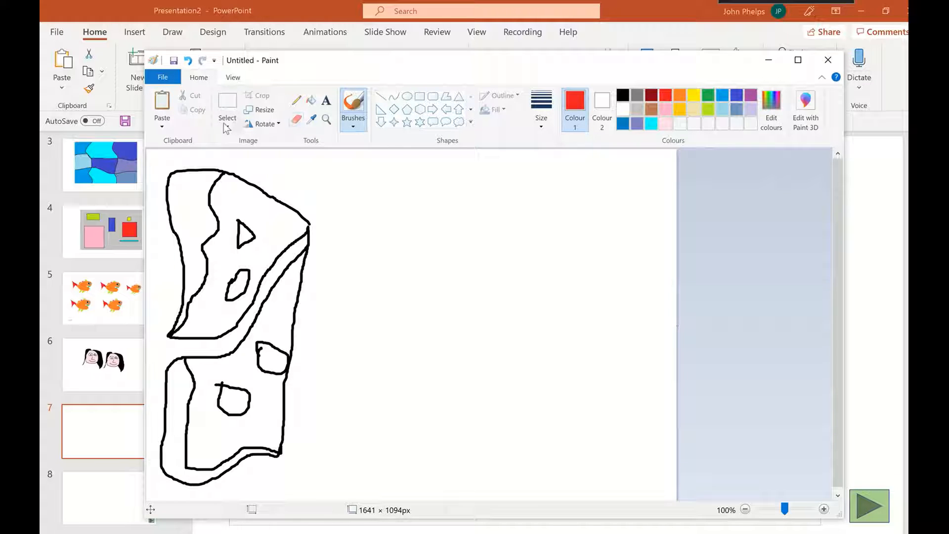
click(311, 100)
click(202, 189)
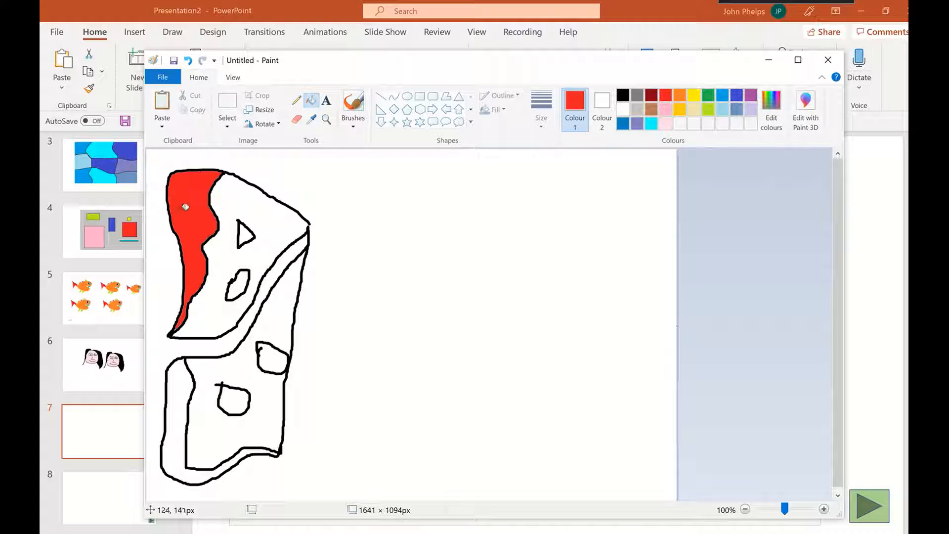
click(177, 396)
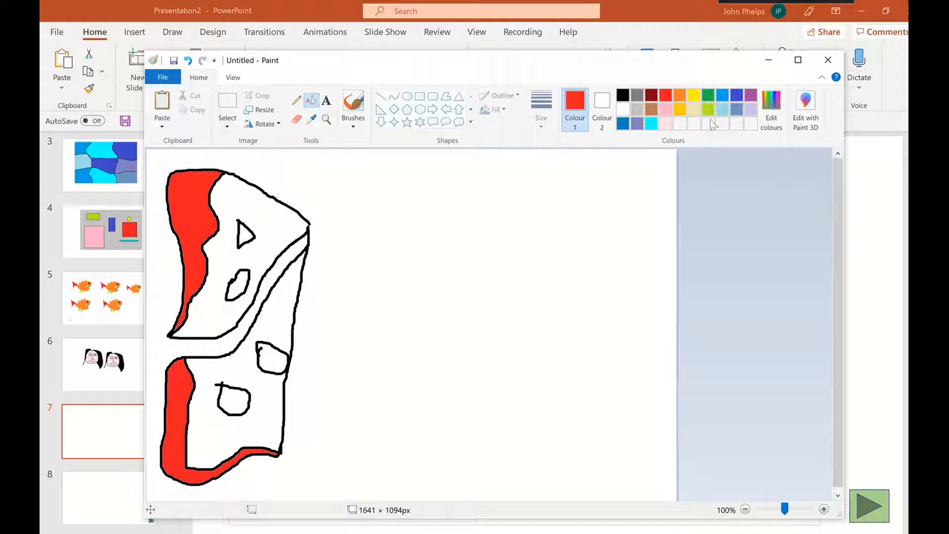
click(680, 95)
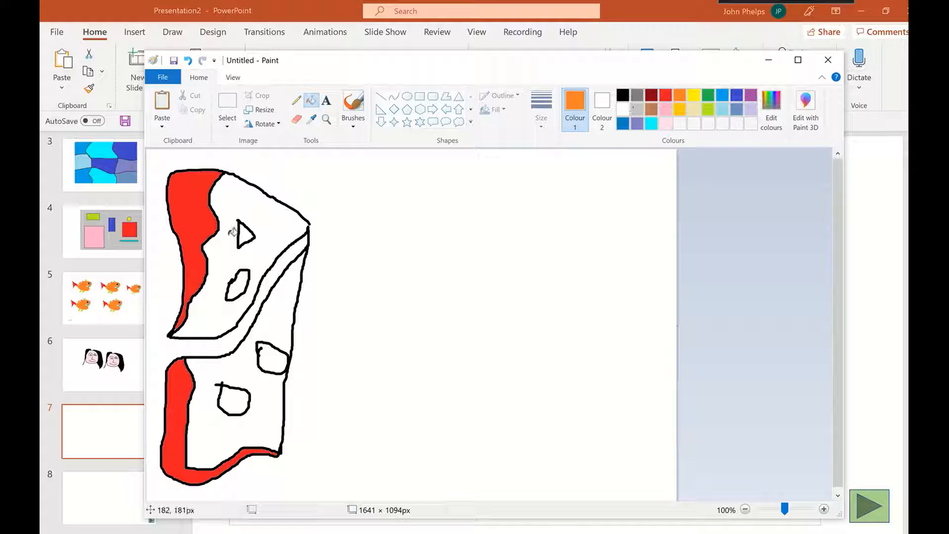
click(281, 227)
click(220, 436)
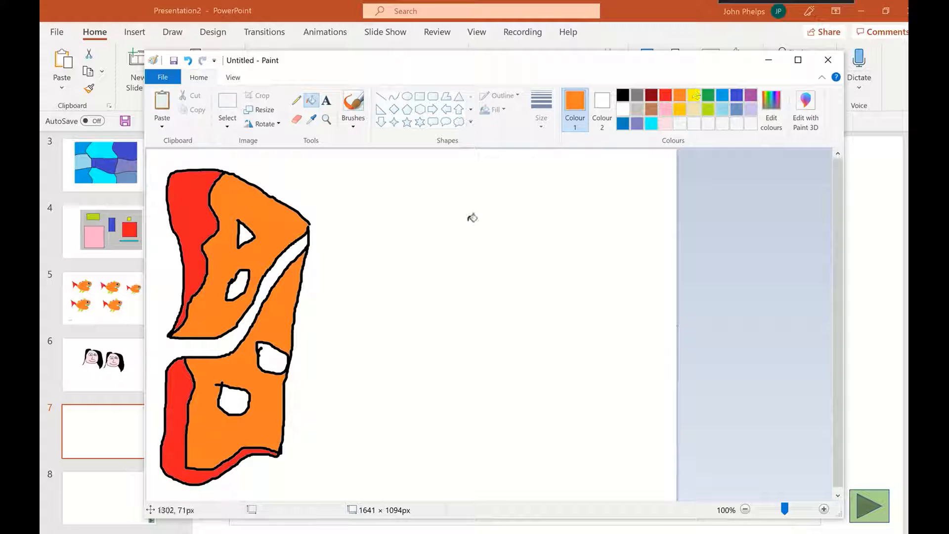
Fill the four small shapes inside the wings with yellow, undoing a mistaken orange fill of the triangle.
click(249, 237)
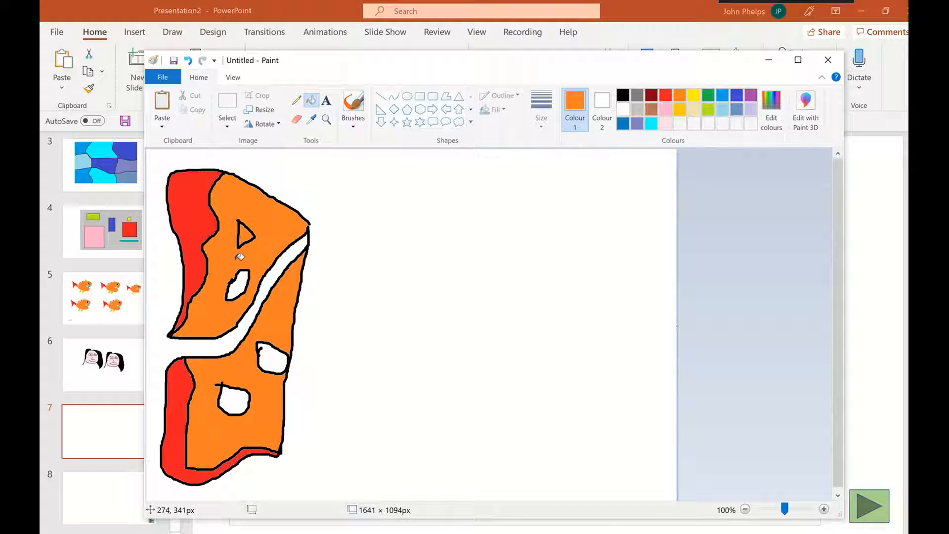
key(ctrl+z)
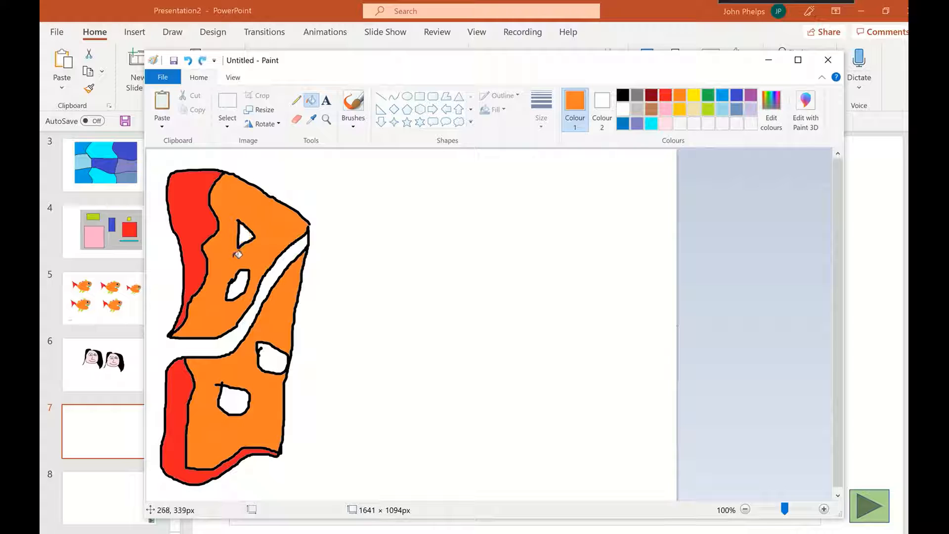
click(694, 95)
click(245, 235)
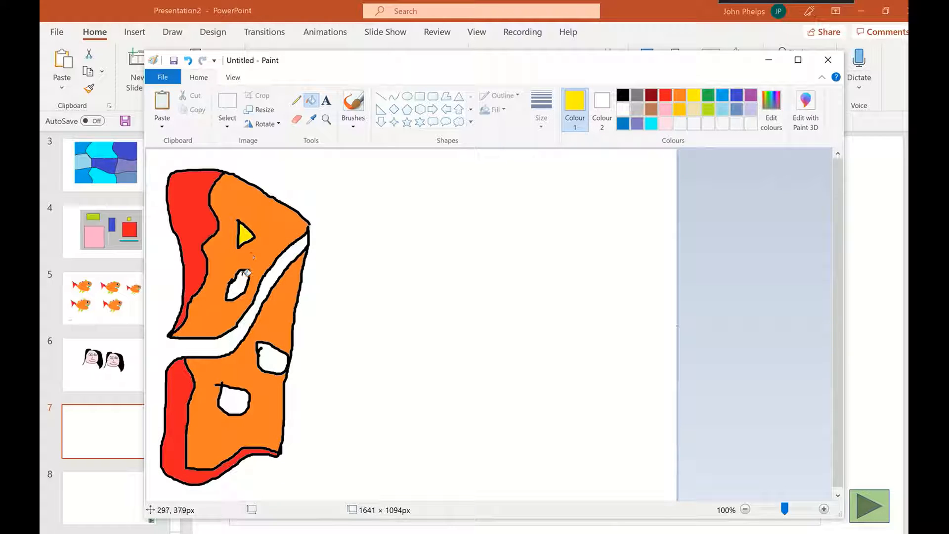
click(238, 286)
click(231, 400)
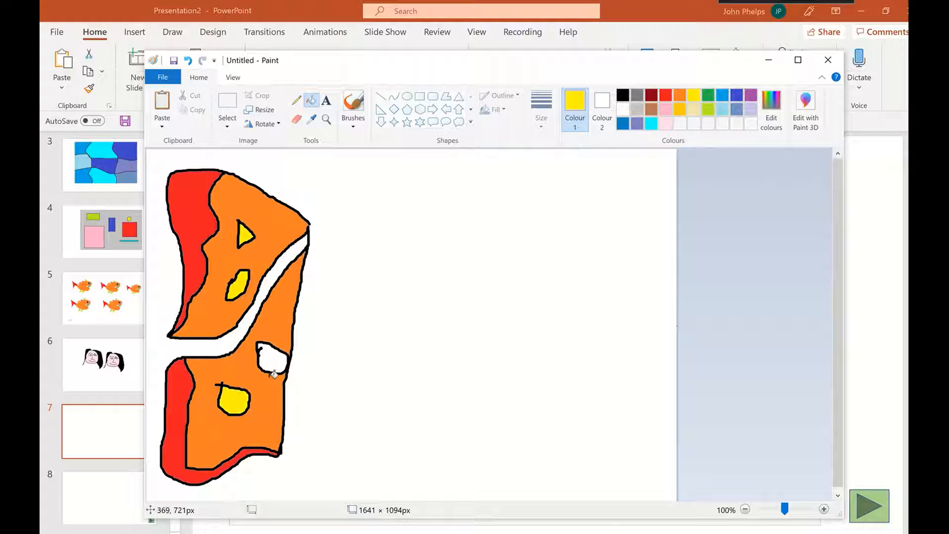
click(275, 367)
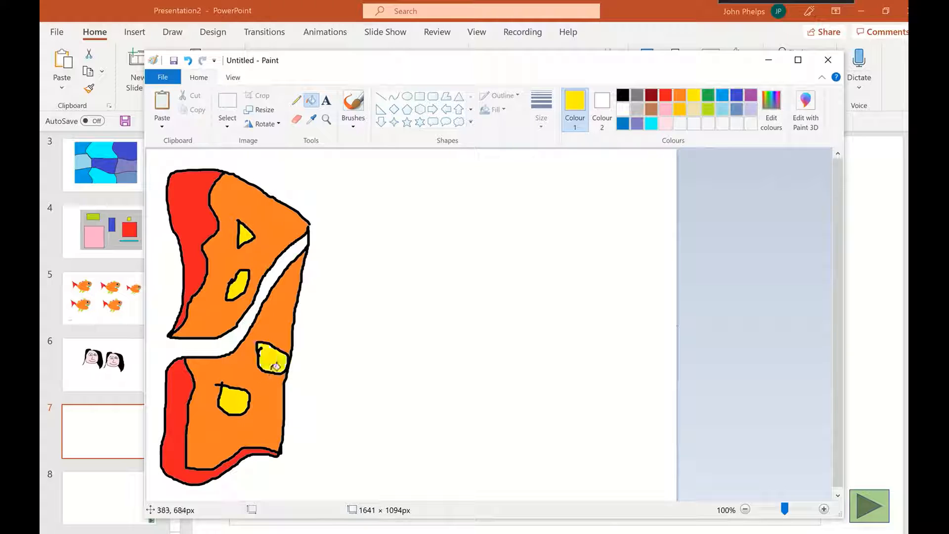
Duplicate the finished pair of wings, flip the copy horizontally, and place it opposite the original with a narrow gap between them.
click(227, 103)
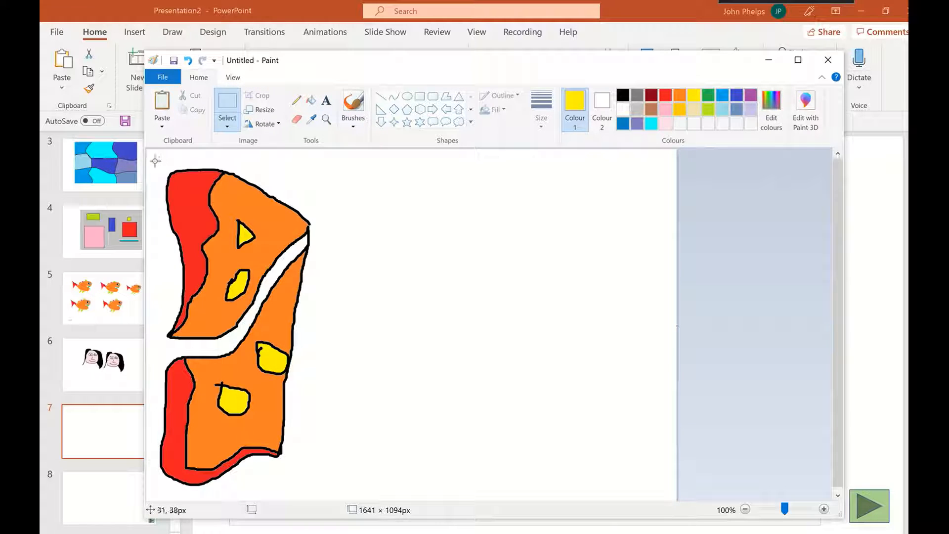
drag(150, 159, 333, 495)
mouse_move(242, 320)
mouse_down()
mouse_move(560, 316)
mouse_move(517, 309)
mouse_up()
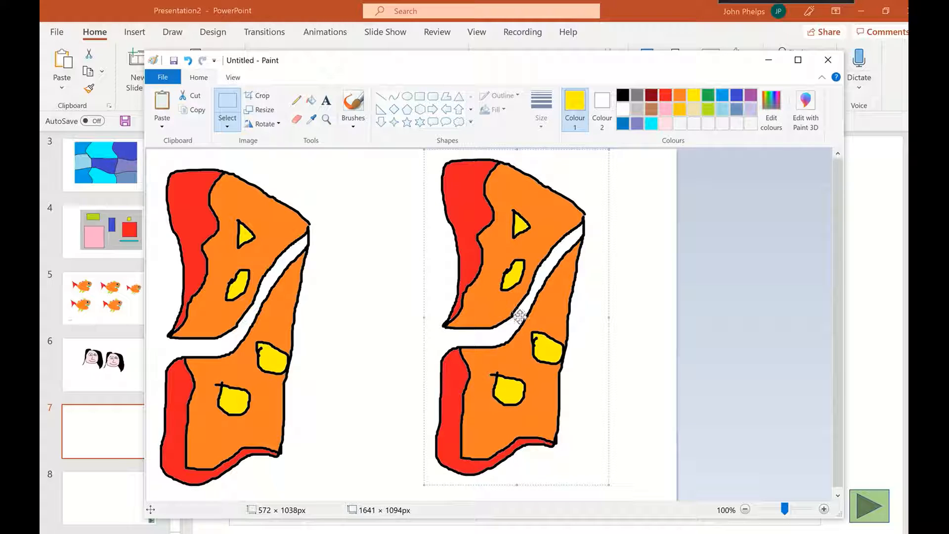
click(278, 124)
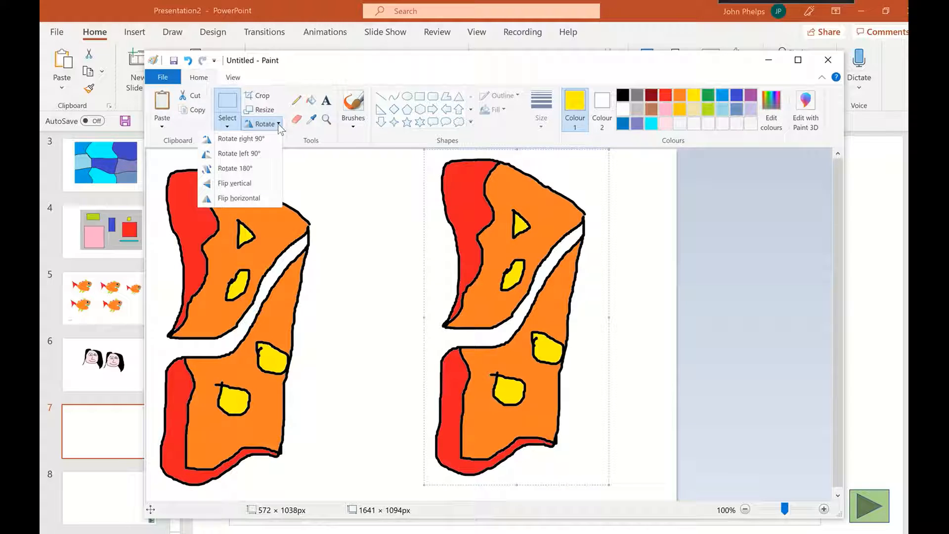
click(255, 198)
drag(505, 251, 393, 258)
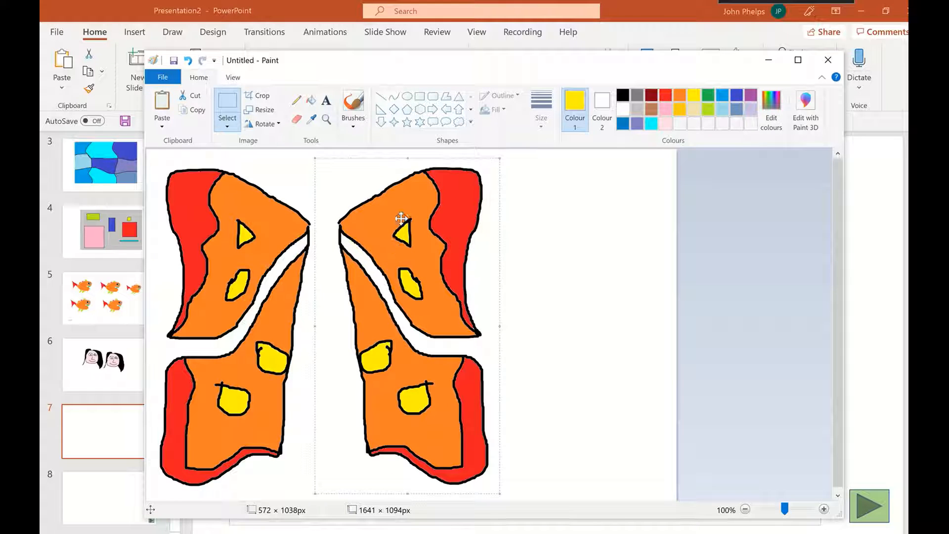
Draw a yellow ellipse about 150 × 733 px between the wings as the butterfly's body and fill it with yellow.
click(407, 97)
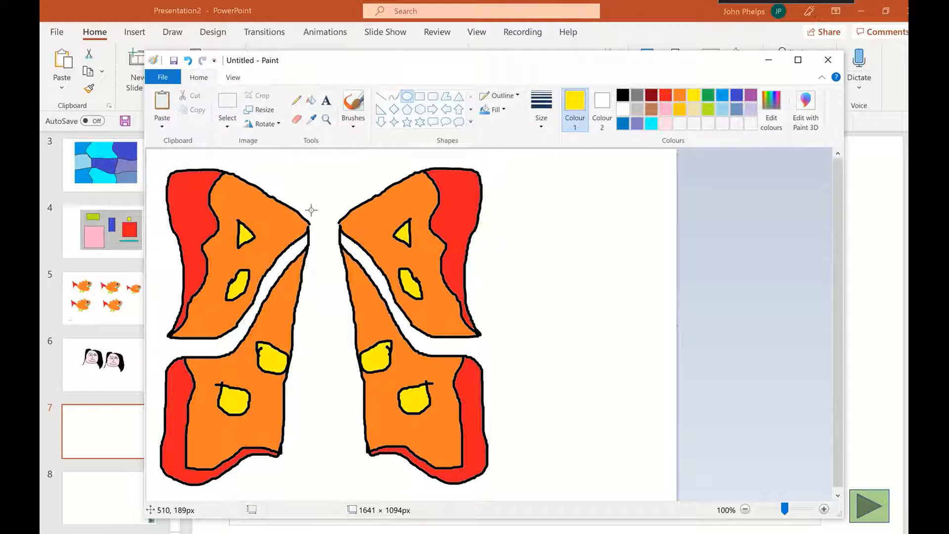
drag(314, 230, 350, 462)
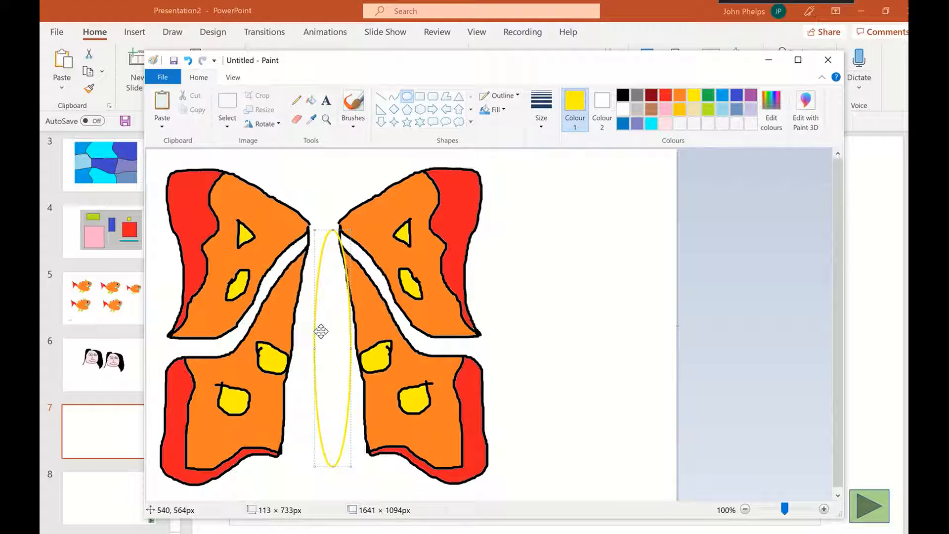
drag(328, 332, 301, 340)
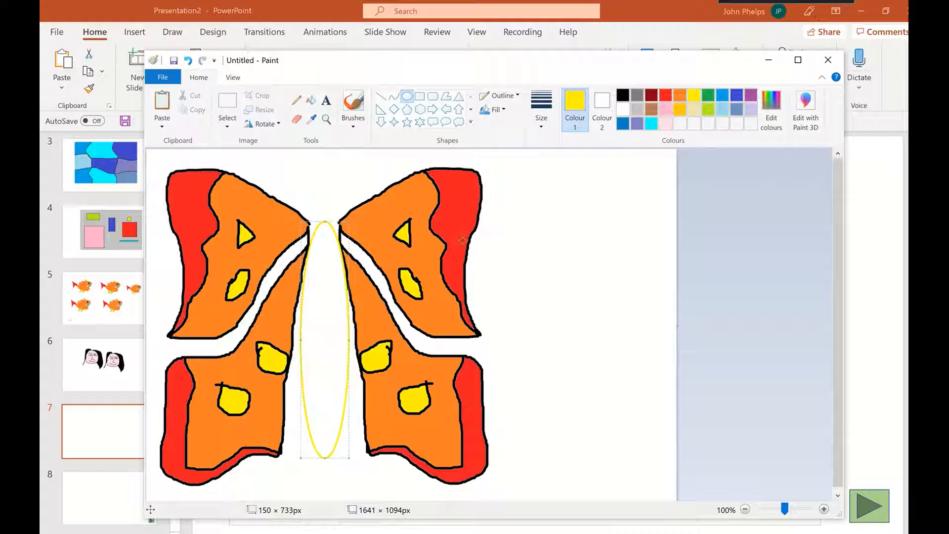
click(312, 102)
click(336, 280)
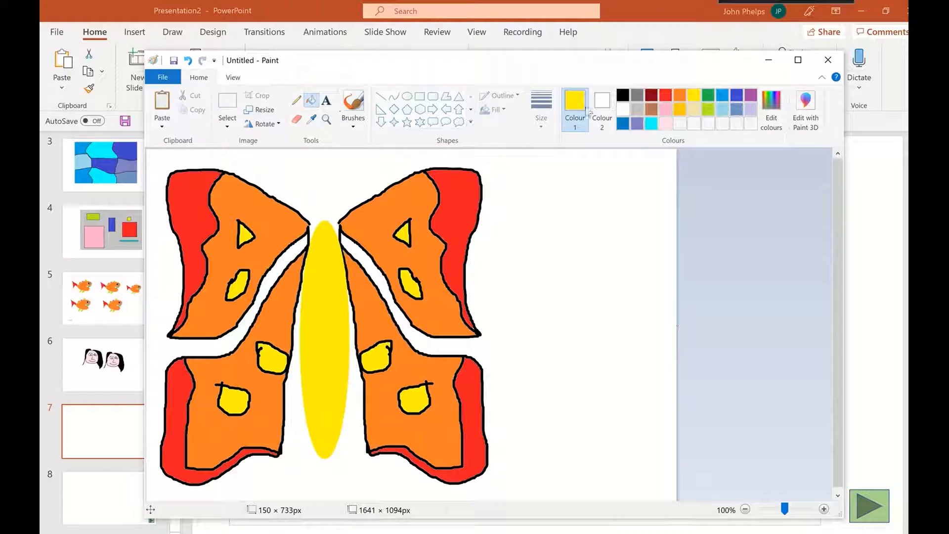
Paint two curved black antennae above the body and three black stripes across its lower half with the brush.
click(623, 94)
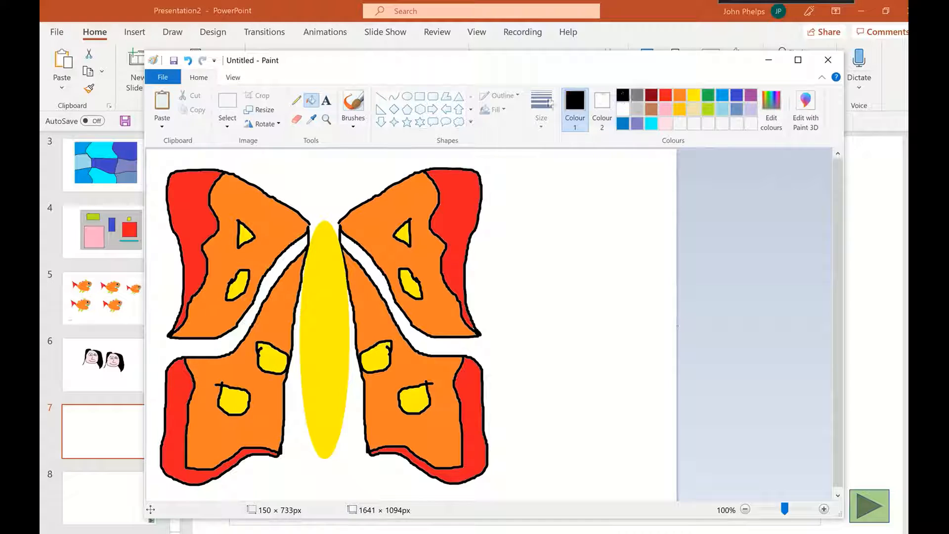
click(359, 105)
drag(295, 184, 317, 203)
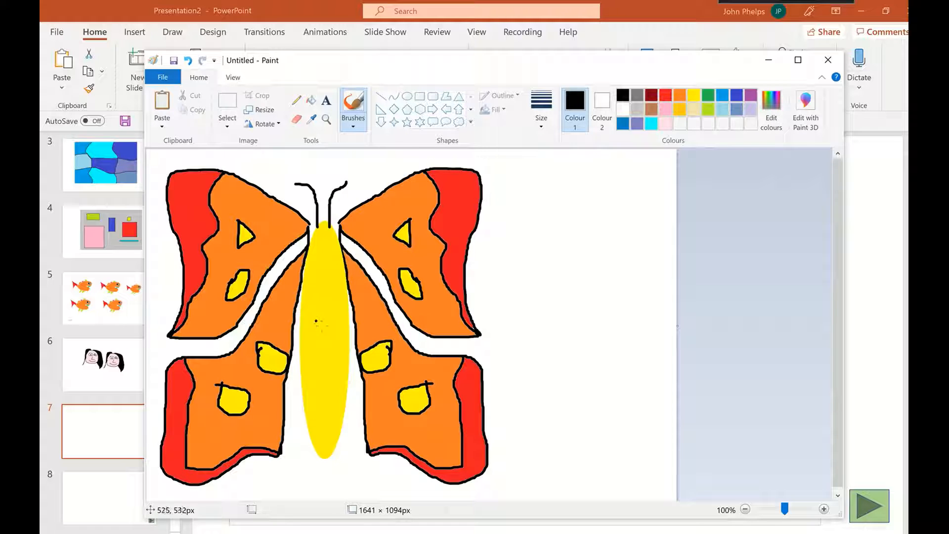
drag(304, 328, 326, 336)
drag(301, 361, 339, 366)
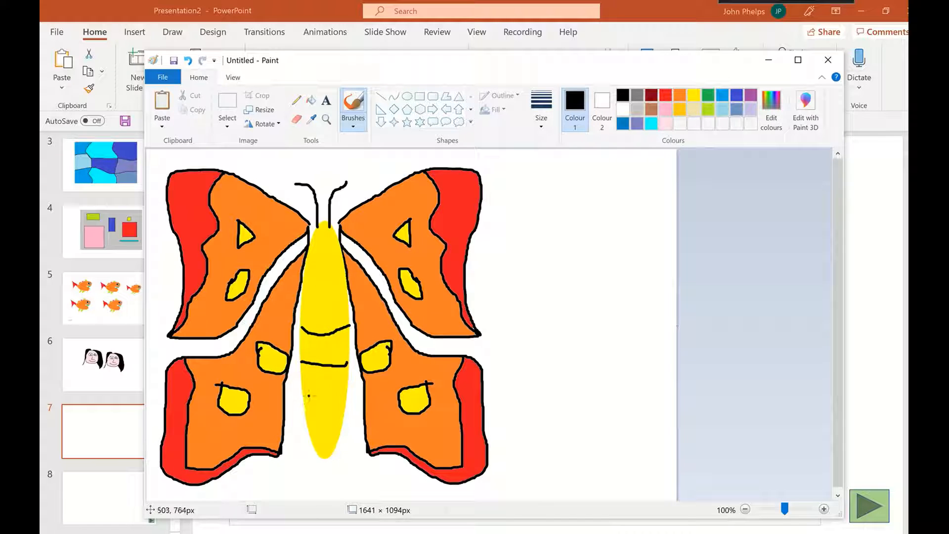
drag(315, 398, 344, 391)
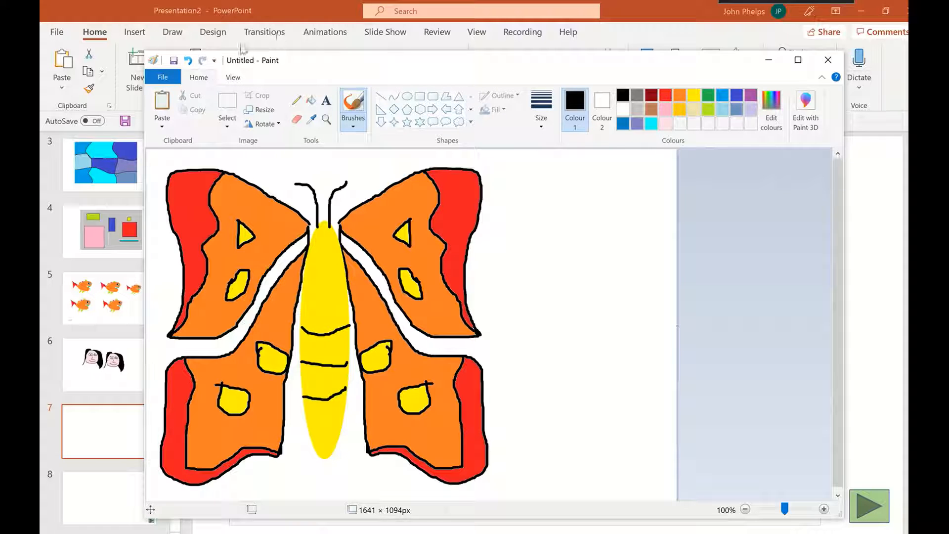
Copy the whole butterfly, paste it onto slide 7 in PowerPoint, shift it slightly sideways, and dismiss the design suggestions.
click(225, 104)
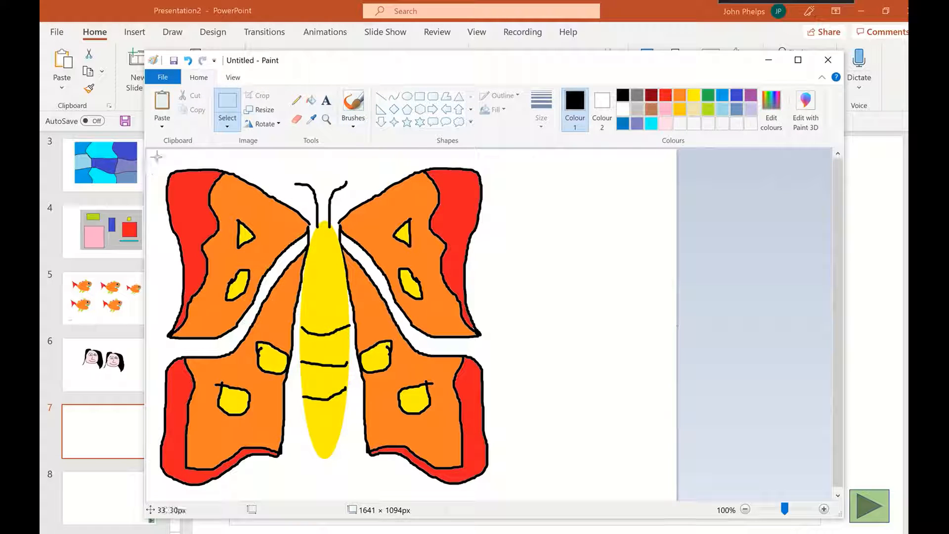
drag(153, 152, 522, 496)
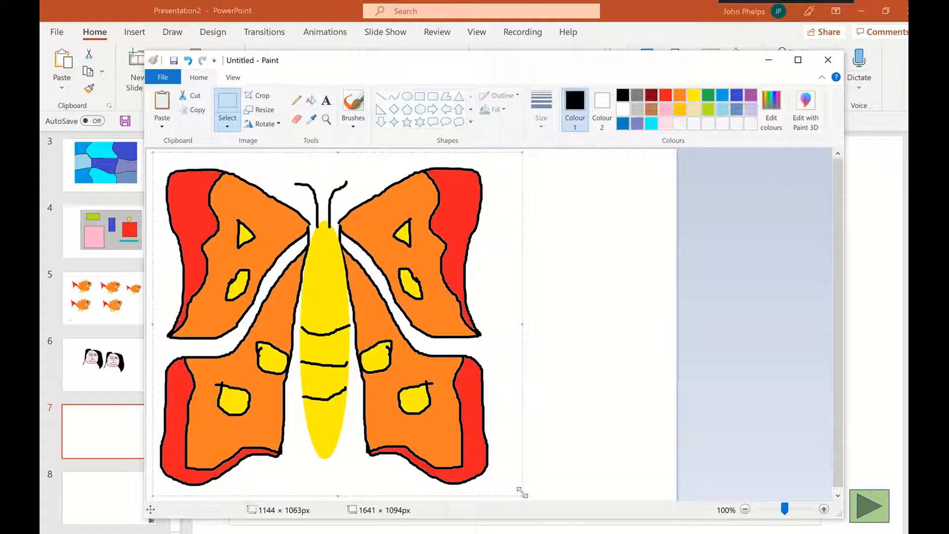
click(98, 436)
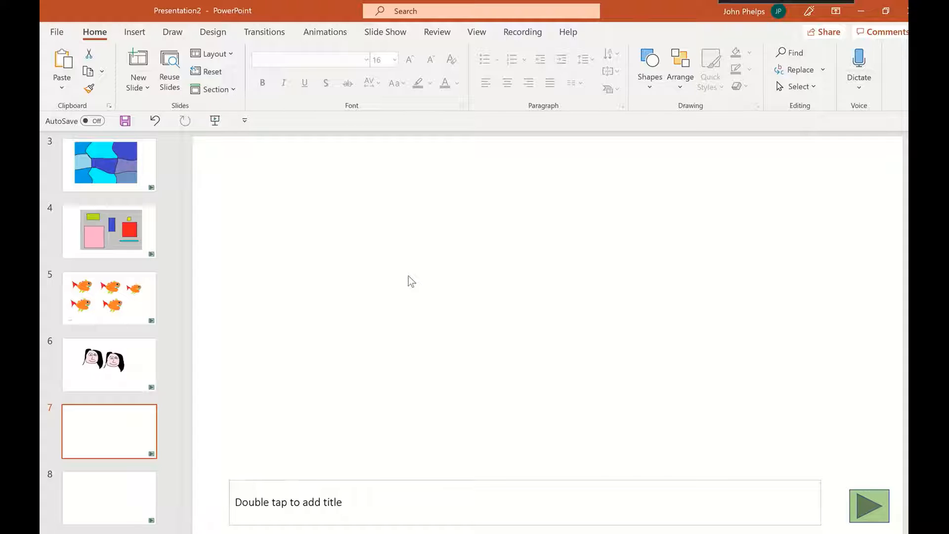
key(ctrl+v)
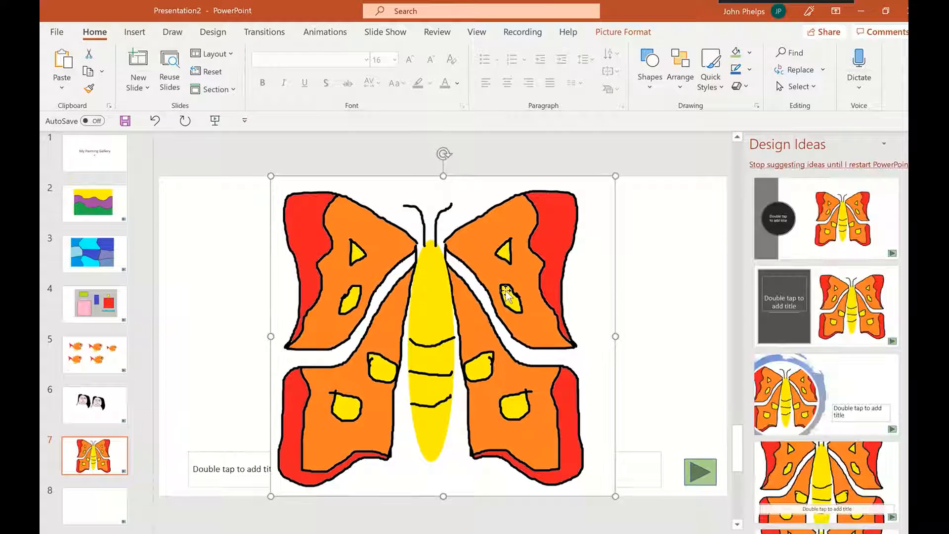
drag(507, 291, 547, 287)
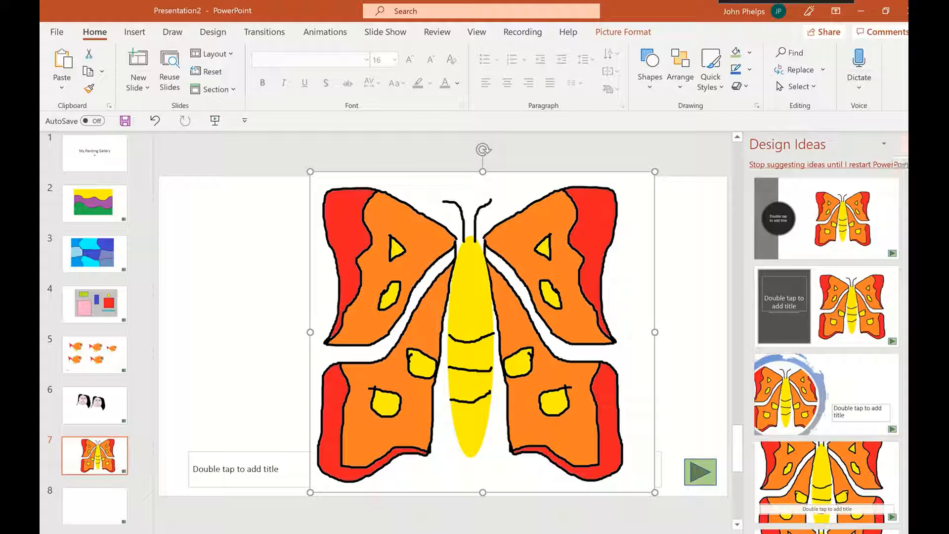
click(906, 144)
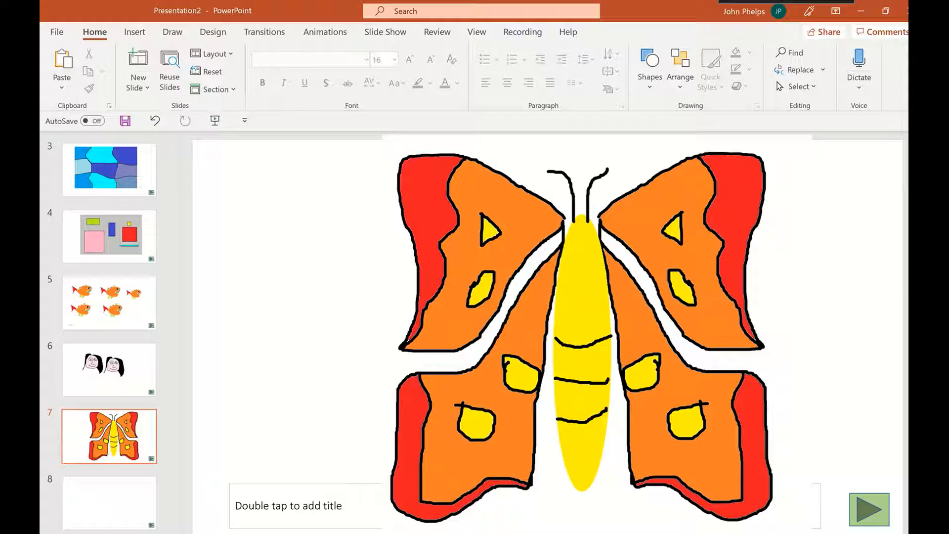
Switch to the "Getting started with MS Paint" presentation and view its first slide on essential skills.
mouse_move(491, 533)
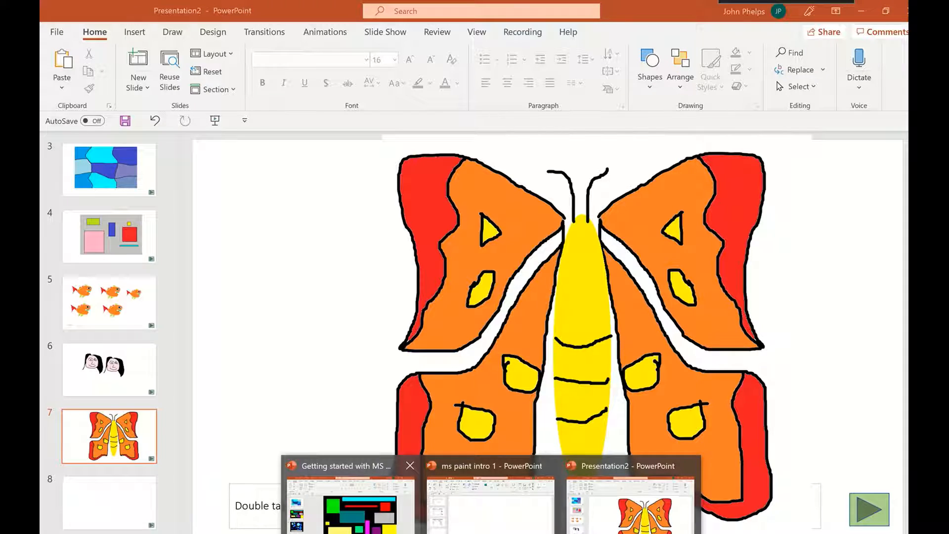
click(351, 500)
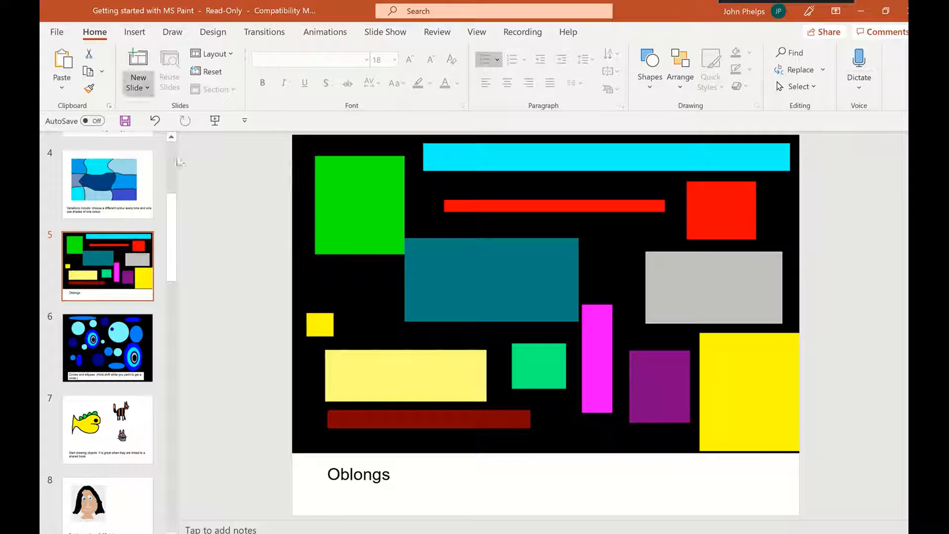
mouse_move(164, 236)
mouse_down()
mouse_move(166, 185)
mouse_move(150, 248)
mouse_up()
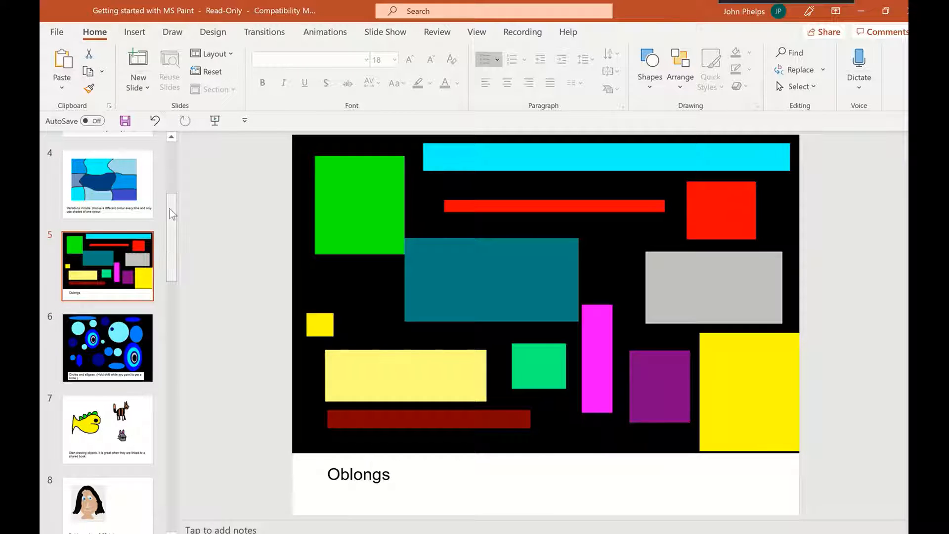
scroll(170, 213, up, 5)
click(124, 177)
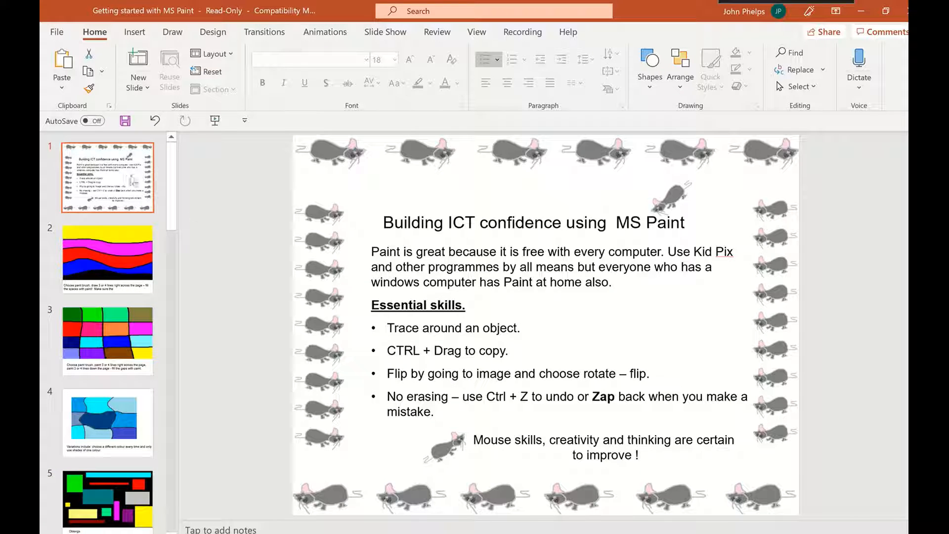